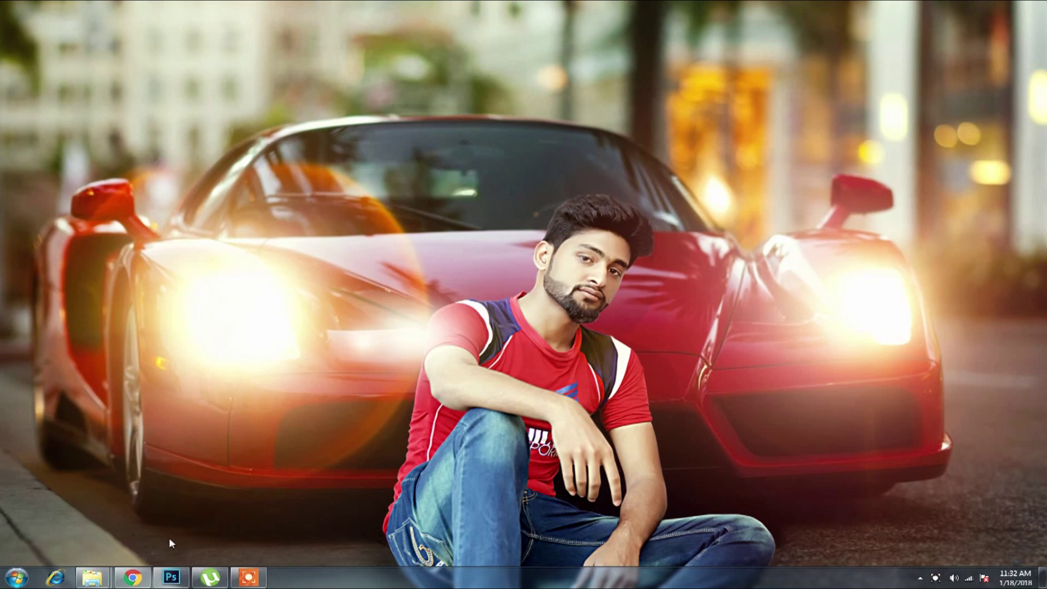
Step: Bring Photoshop to the front, showing the photo of the man reading on a stump
click(171, 577)
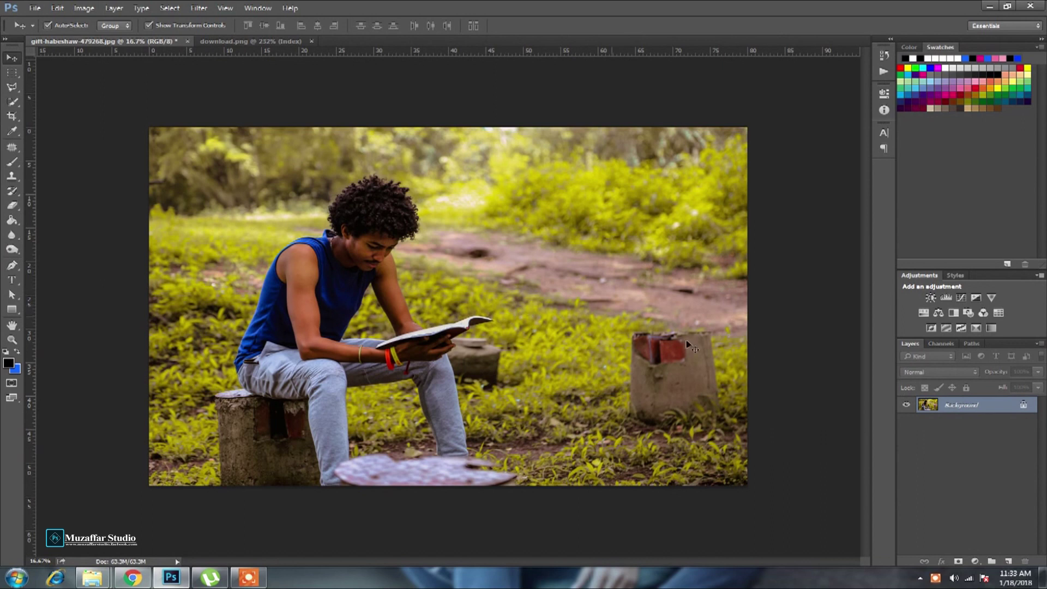
Step: Add a Channel Mixer layer on Blue output: Green +100, Blue lowered to about -106
click(976, 562)
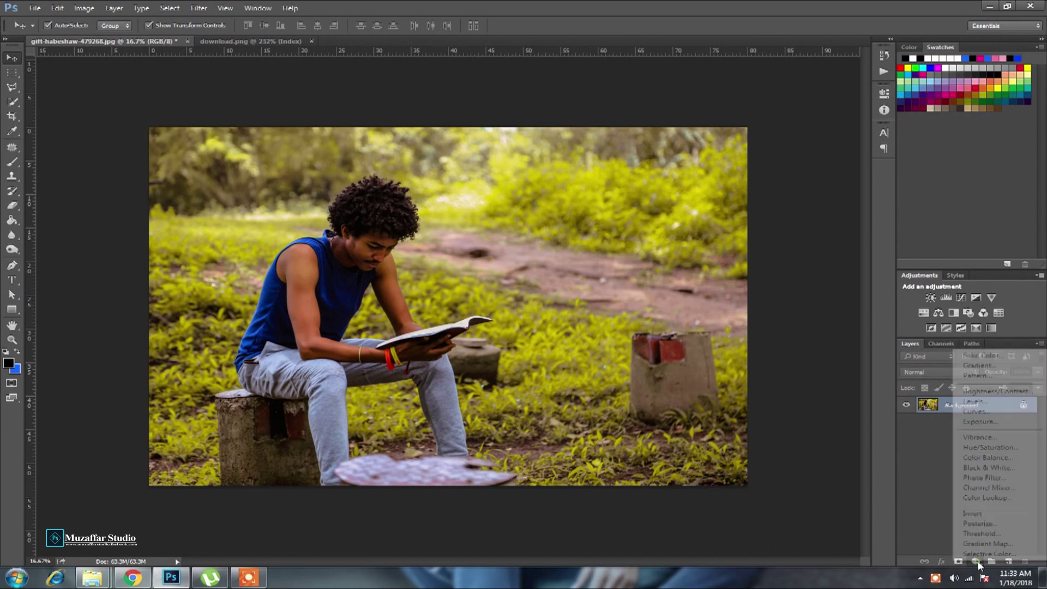
click(980, 489)
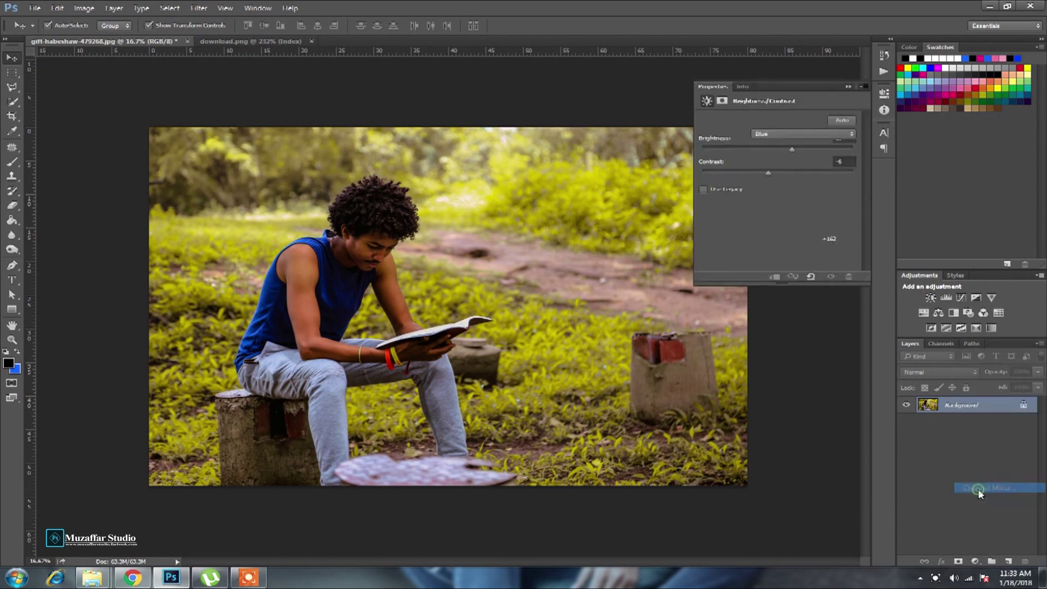
click(802, 133)
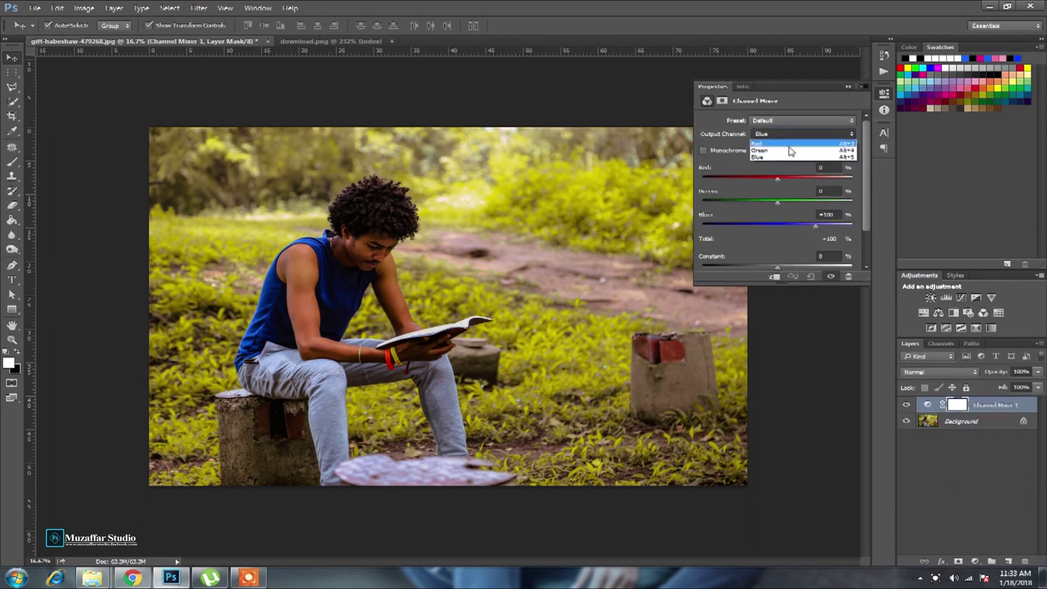
click(765, 157)
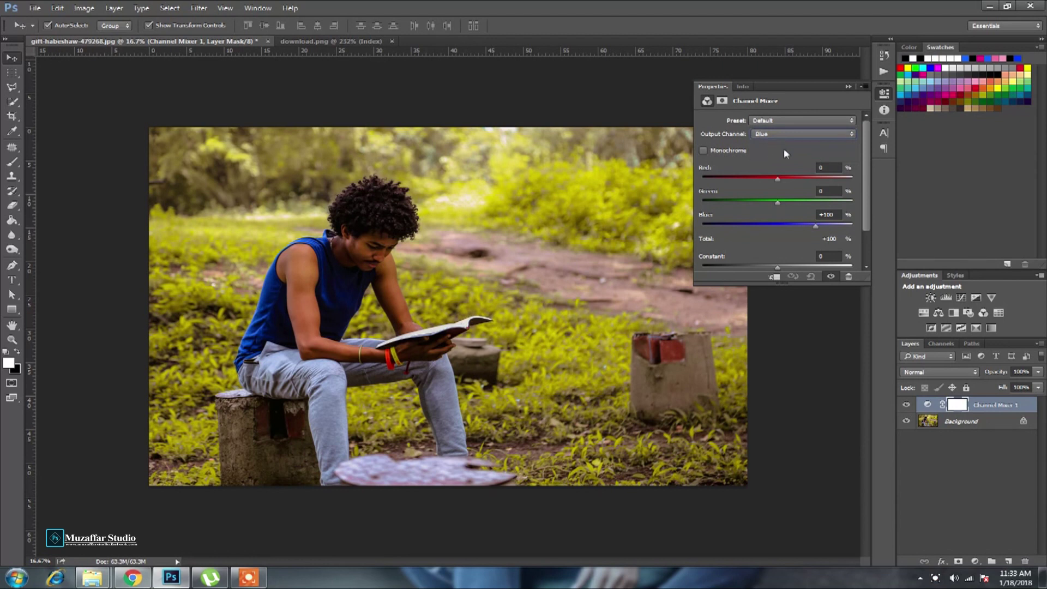
drag(778, 202, 835, 203)
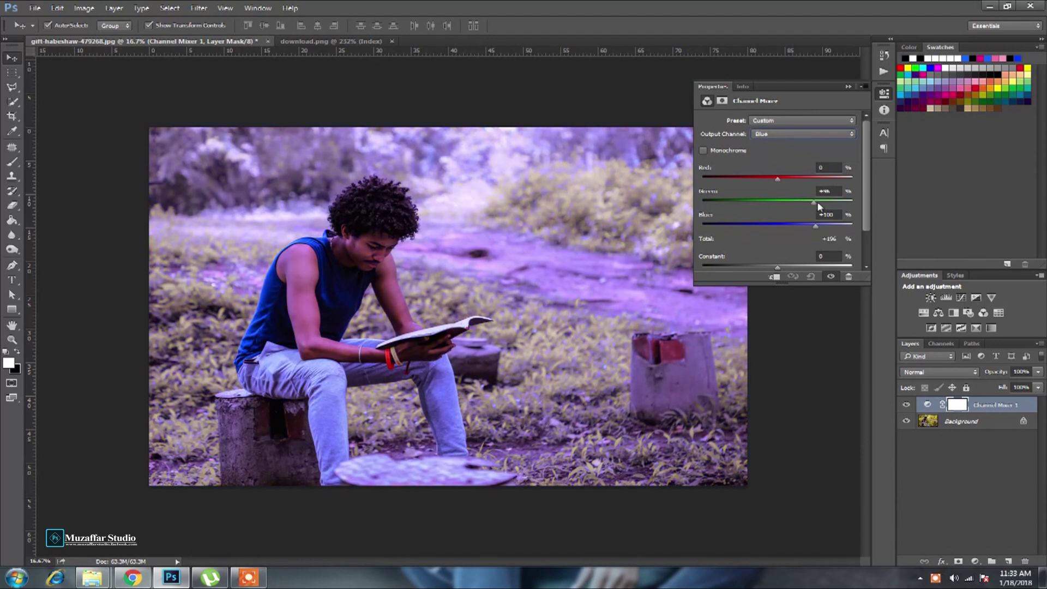
drag(816, 224, 749, 224)
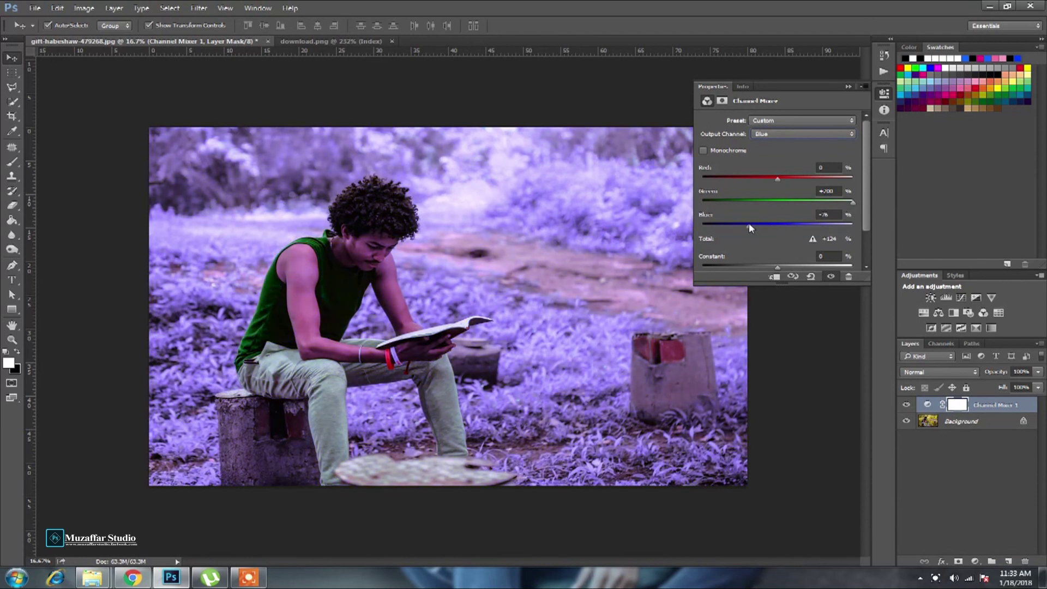
drag(748, 223, 740, 221)
click(850, 86)
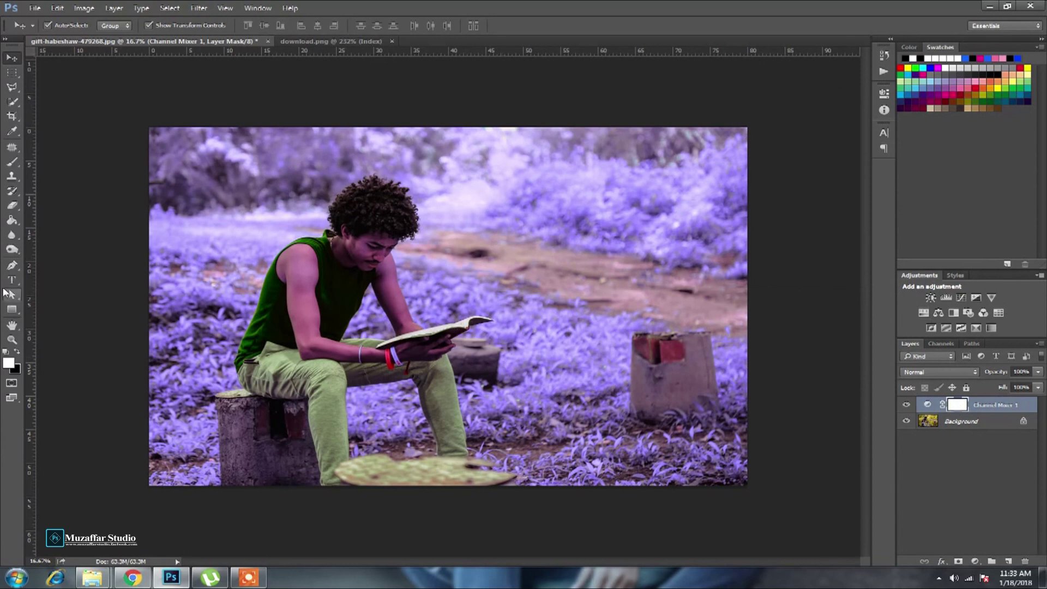
Step: Paint the purple tint off the man's face with a black brush of about 305 px
click(17, 351)
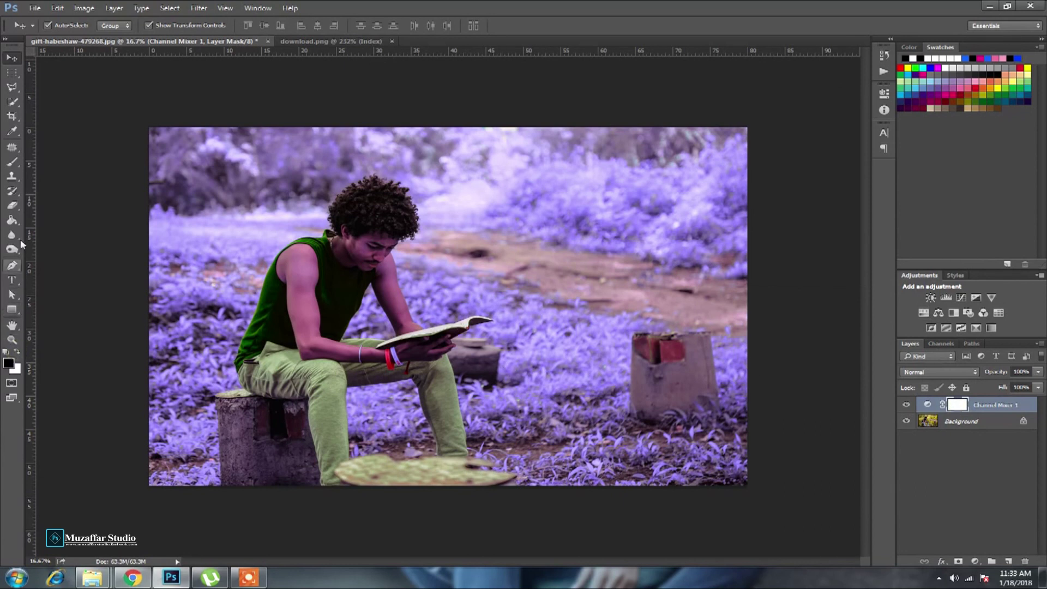
click(12, 162)
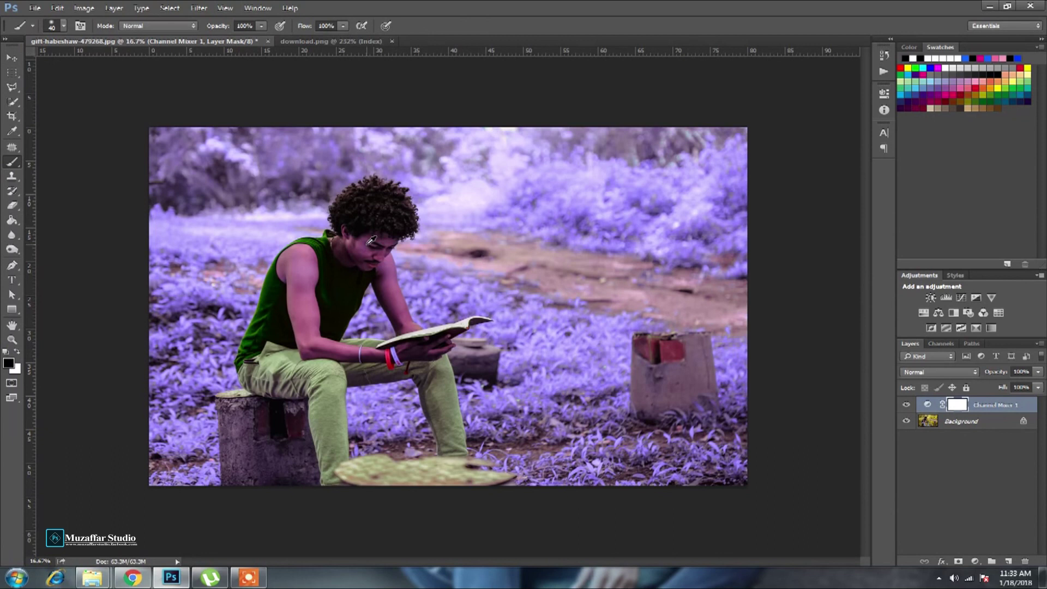
scroll(374, 250, up, 5)
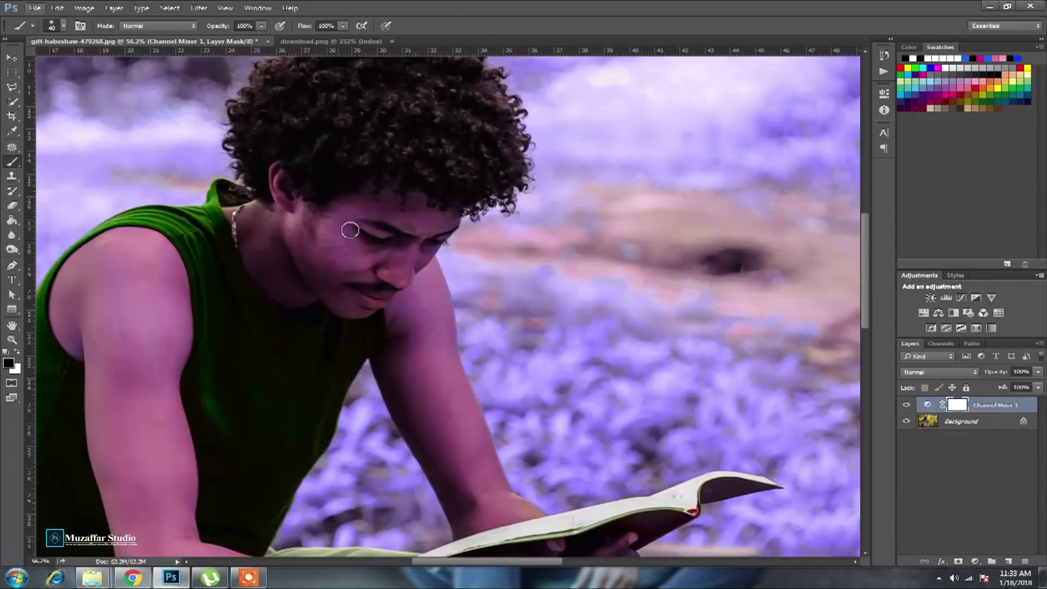
key(alt)
drag(587, 229, 665, 205)
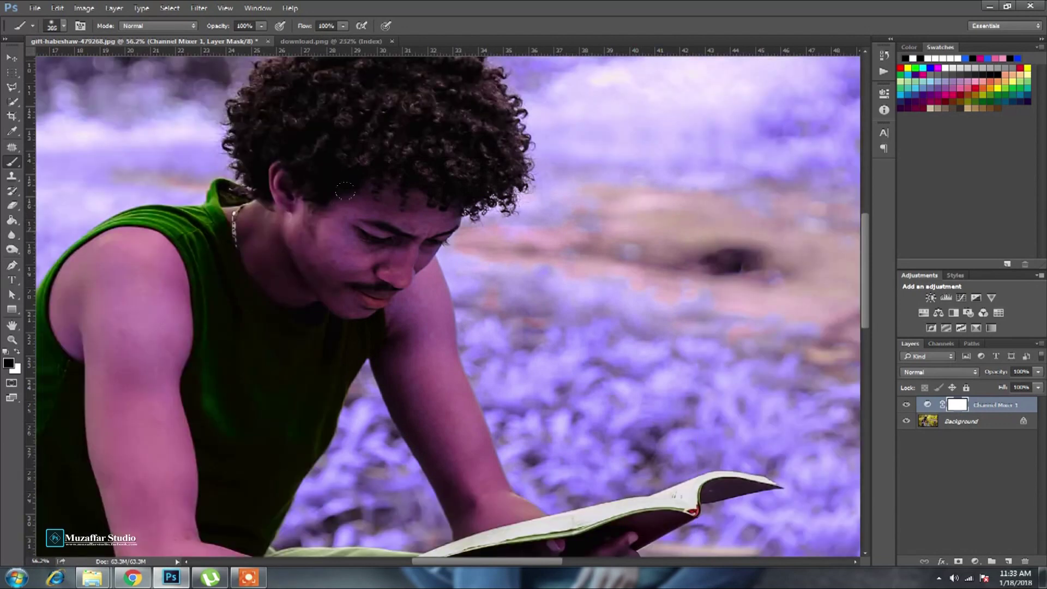
drag(345, 191, 259, 158)
Step: Zoom to 100% on the man's arm and set the brush to about 100 px
scroll(374, 257, down, 3)
key(bracketleft)
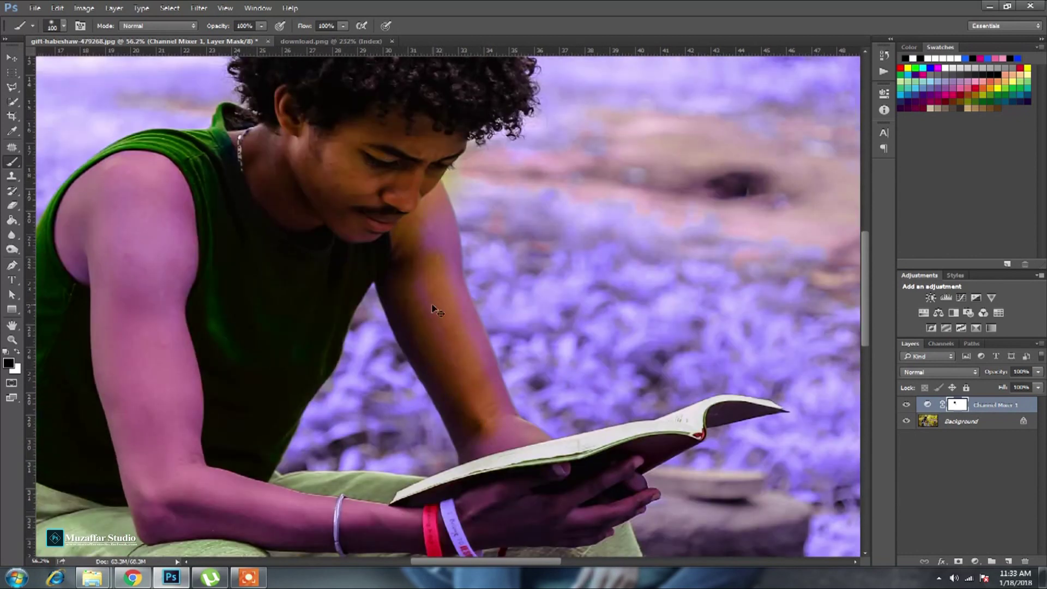
key(ctrl+plus)
key(ctrl+plus)
key(bracketright)
key(bracketleft)
key(bracketleft)
key(bracketleft)
scroll(405, 236, up, 3)
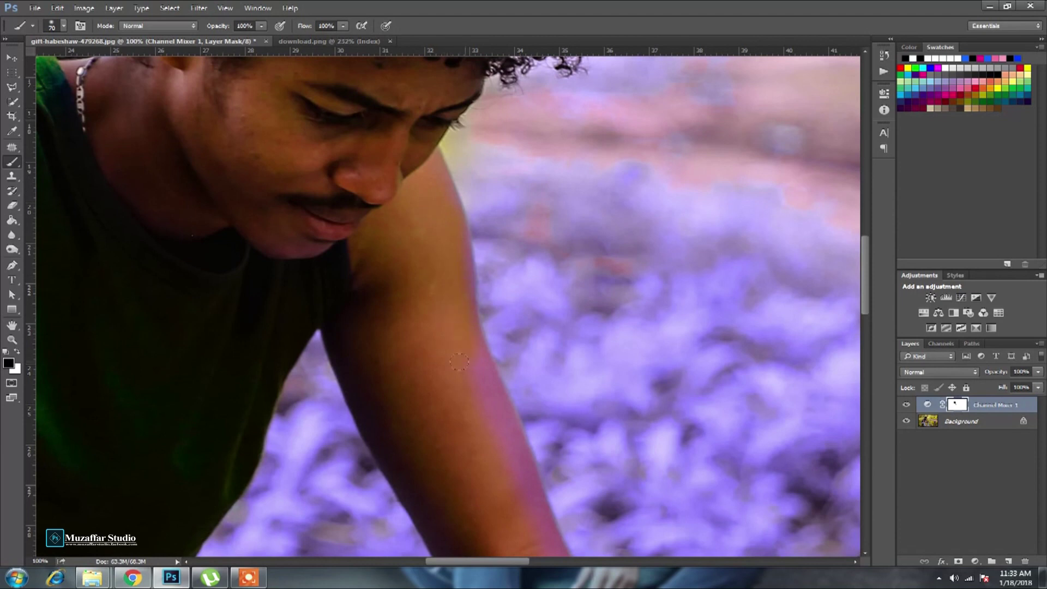
scroll(502, 409, down, 1)
scroll(510, 410, down, 3)
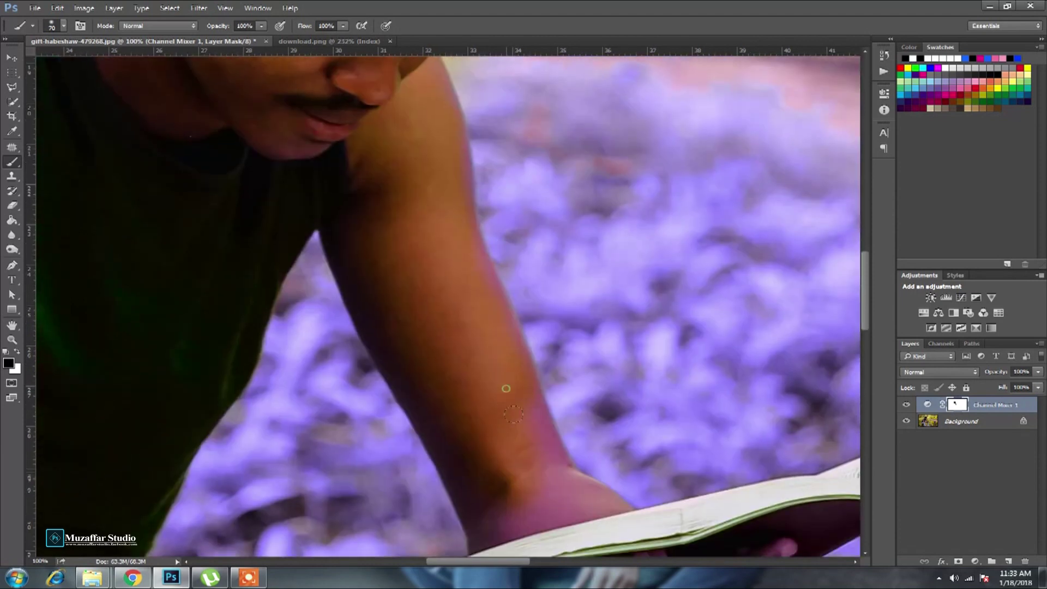
scroll(506, 421, down, 3)
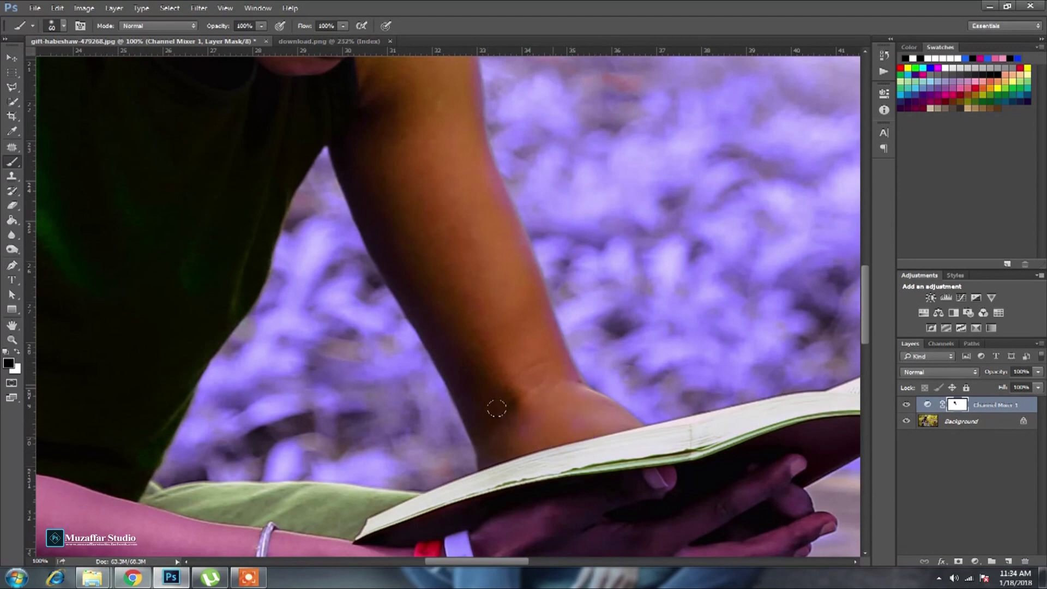
scroll(527, 341, up, 3)
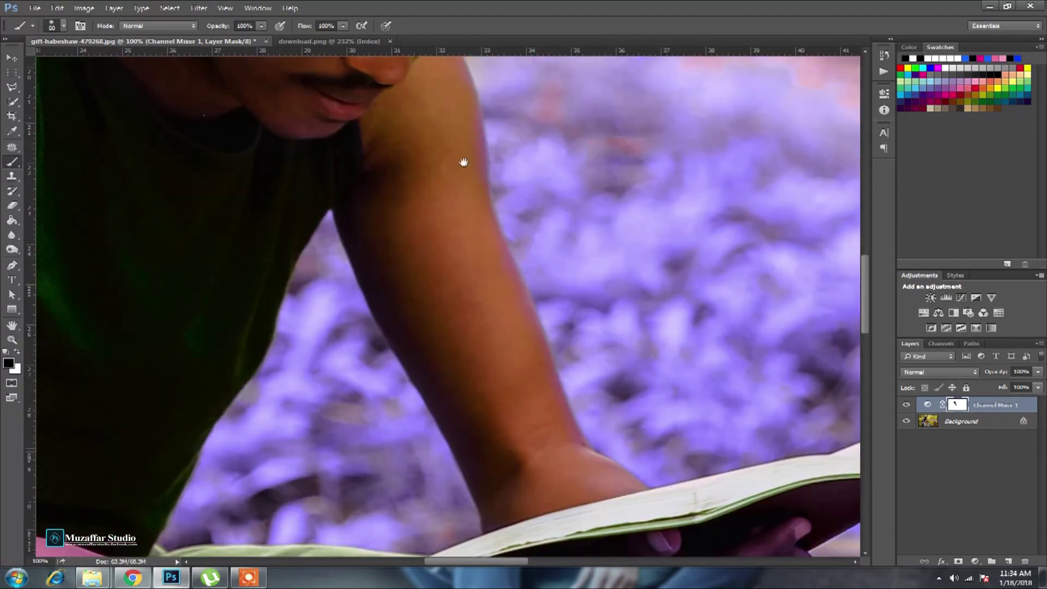
scroll(465, 161, up, 3)
scroll(428, 285, down, 1)
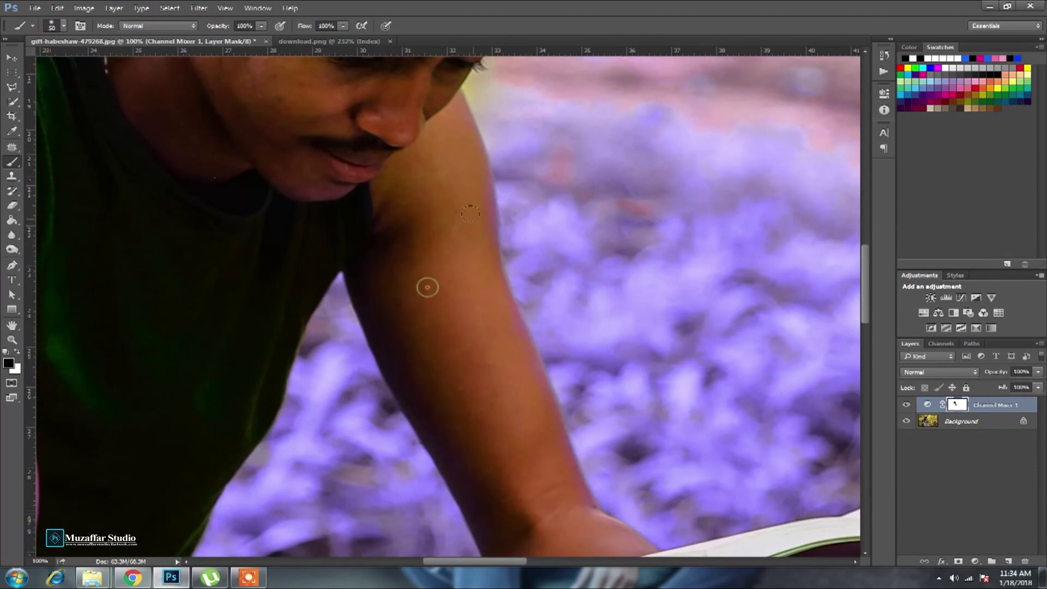
scroll(478, 192, down, 5)
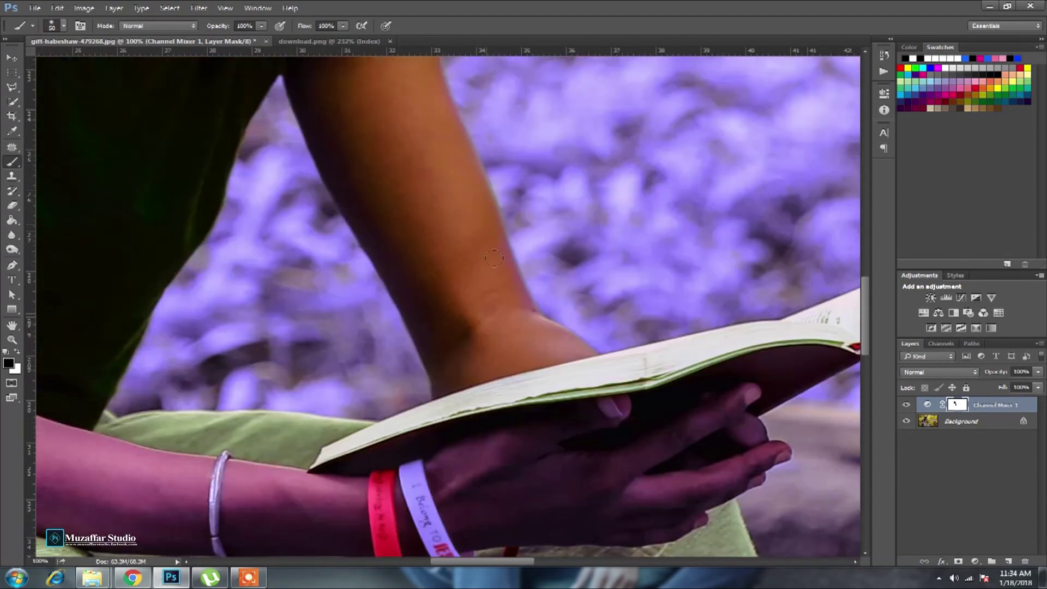
scroll(494, 258, down, 2)
key(bracketright)
key(bracketright)
scroll(496, 218, down, 2)
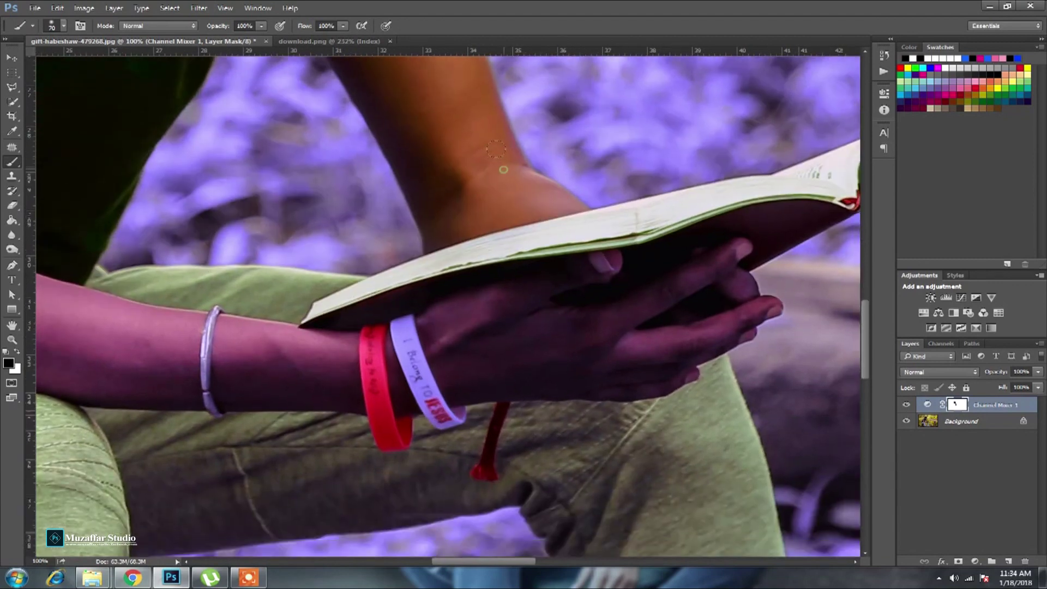
scroll(570, 289, down, 1)
key(bracketright)
key(bracketright)
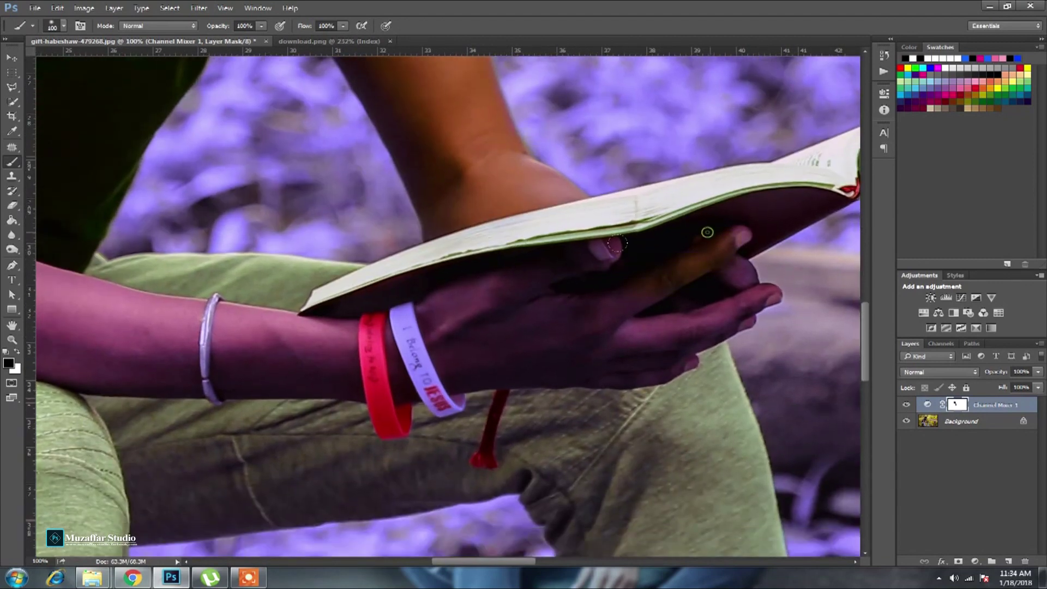
Step: Restore brown skin on the hand, wrist and fingertips under the book
drag(574, 265, 527, 261)
drag(432, 298, 417, 334)
mouse_move(721, 284)
mouse_down()
mouse_move(738, 320)
mouse_move(532, 377)
mouse_up()
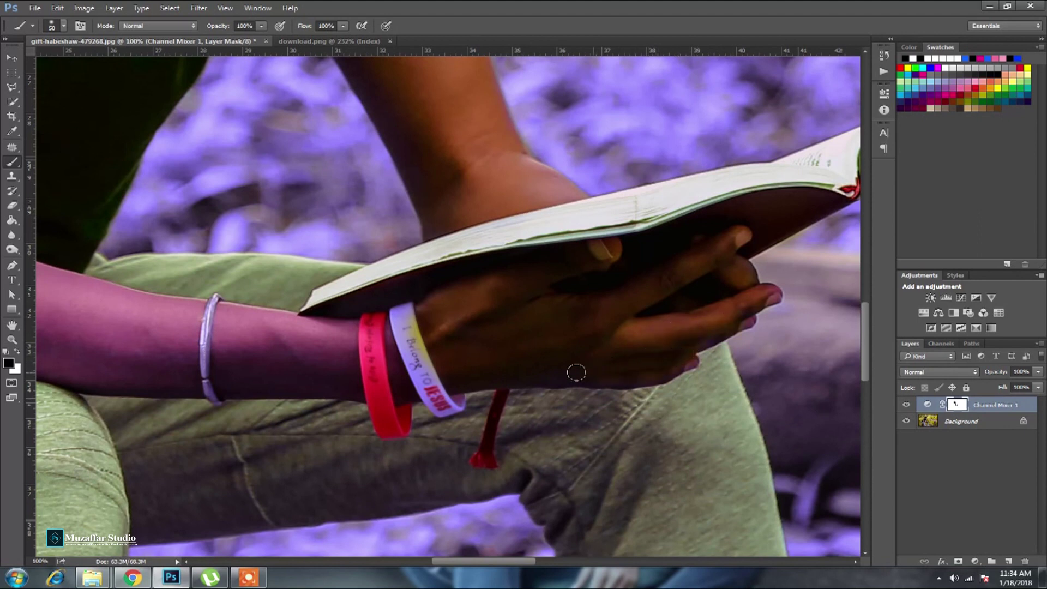
drag(535, 371, 483, 360)
Step: Paint natural skin tone back onto the shoulder and upper arm with a larger brush
key(bracketright)
key(bracketright)
key(ctrl+minus)
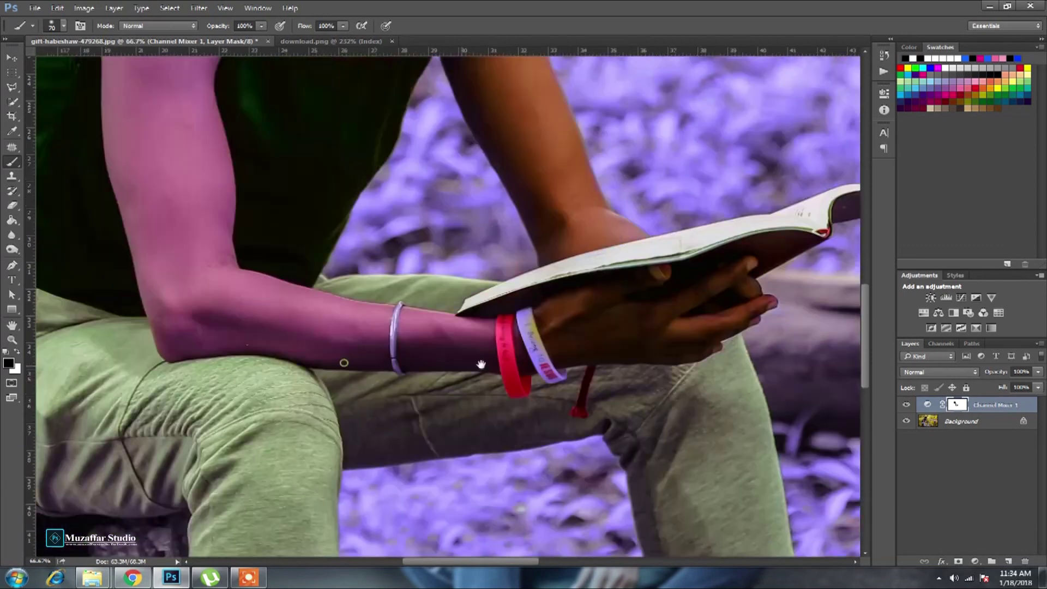
drag(344, 365, 573, 479)
drag(322, 107, 237, 116)
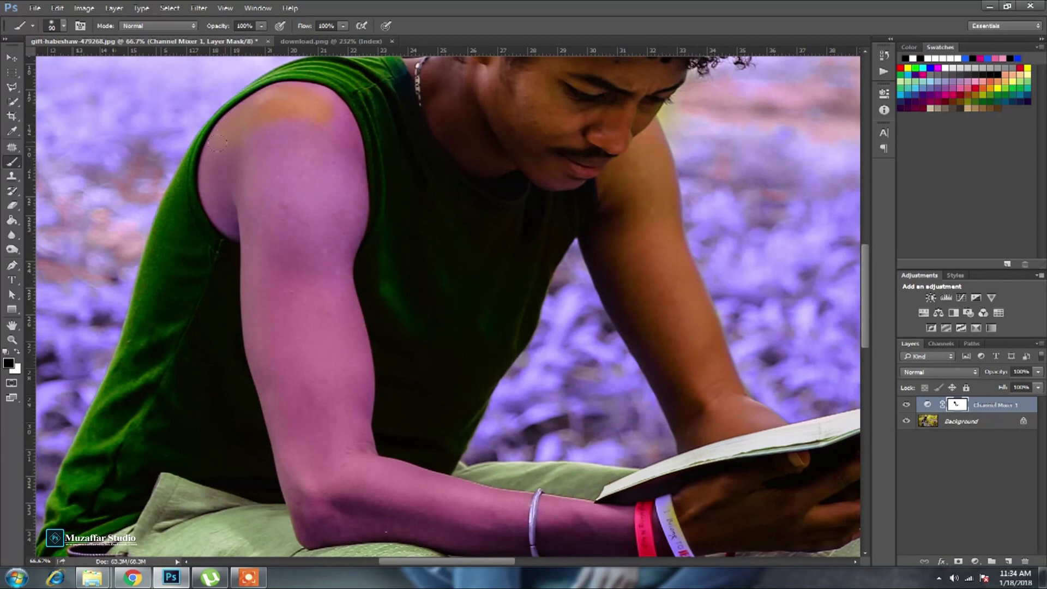
key(bracketright)
mouse_move(247, 174)
mouse_down()
mouse_move(275, 100)
mouse_move(330, 202)
mouse_move(250, 218)
mouse_up()
key(bracketright)
scroll(337, 216, down, 2)
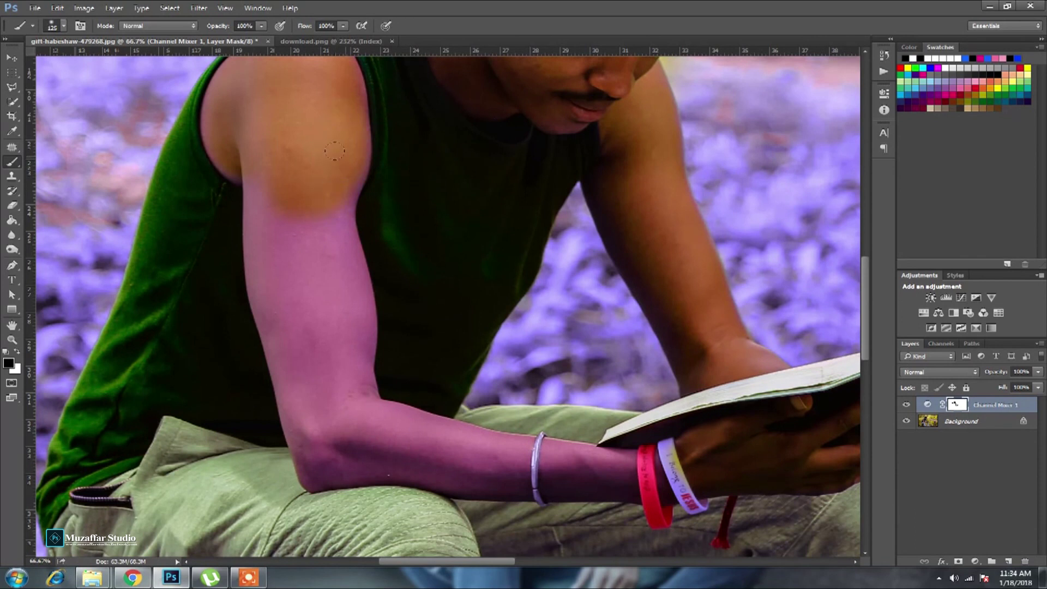
key(bracketright)
drag(285, 281, 316, 331)
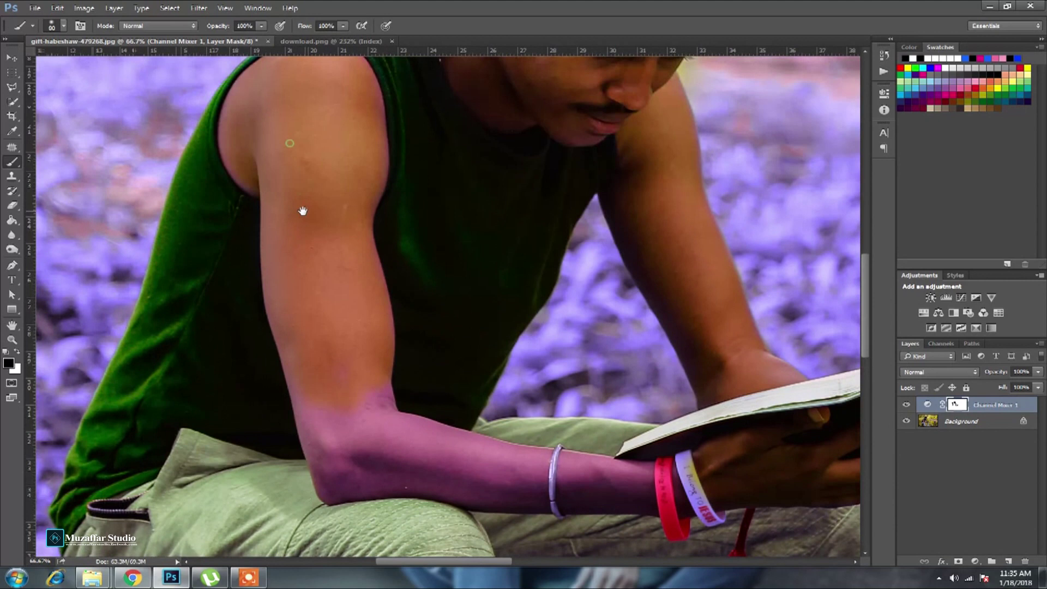
Step: Restore skin tone over the elbow, forearm and between the bangle and wristbands
drag(315, 187, 304, 213)
drag(338, 269, 338, 193)
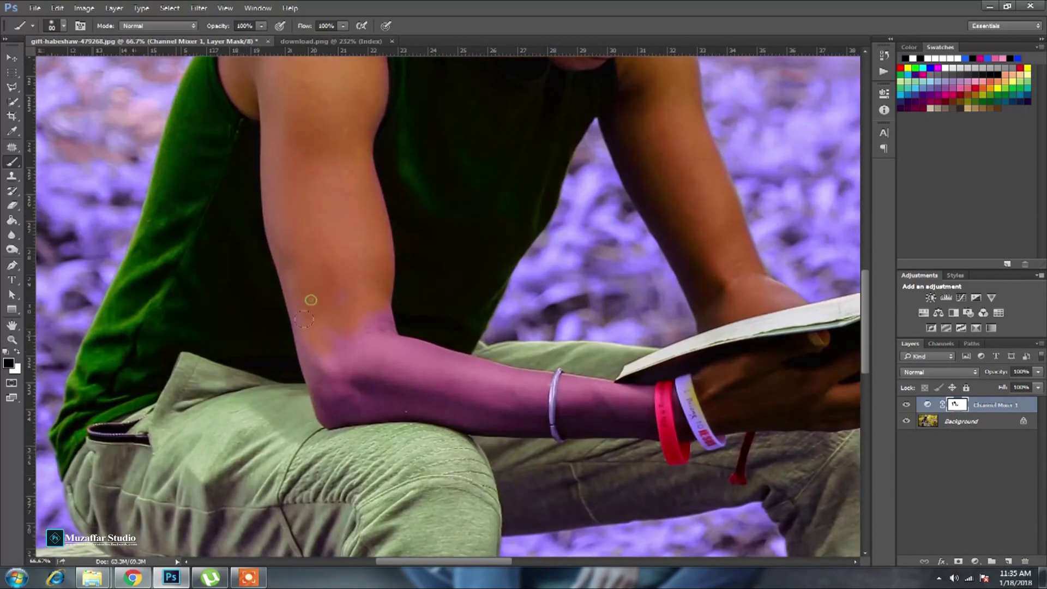
key(bracketright)
key(bracketright)
key(bracketright)
drag(306, 333, 326, 394)
drag(409, 380, 368, 378)
key(bracketleft)
drag(565, 416, 705, 415)
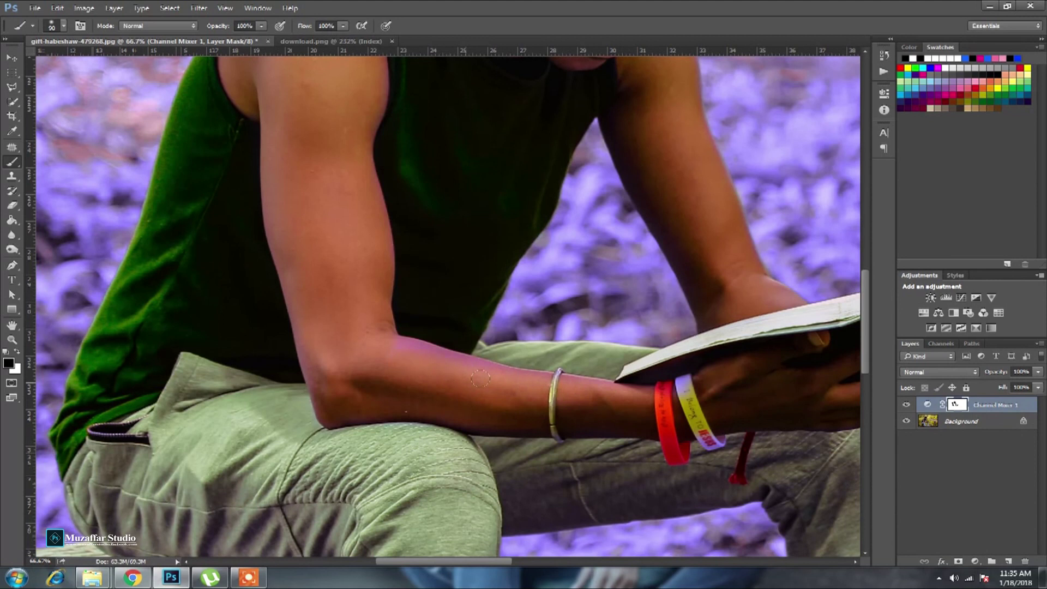
key(bracketright)
Step: Touch up the mask edge beside the face with a small white brush, then view the whole photo
scroll(571, 289, down, 3)
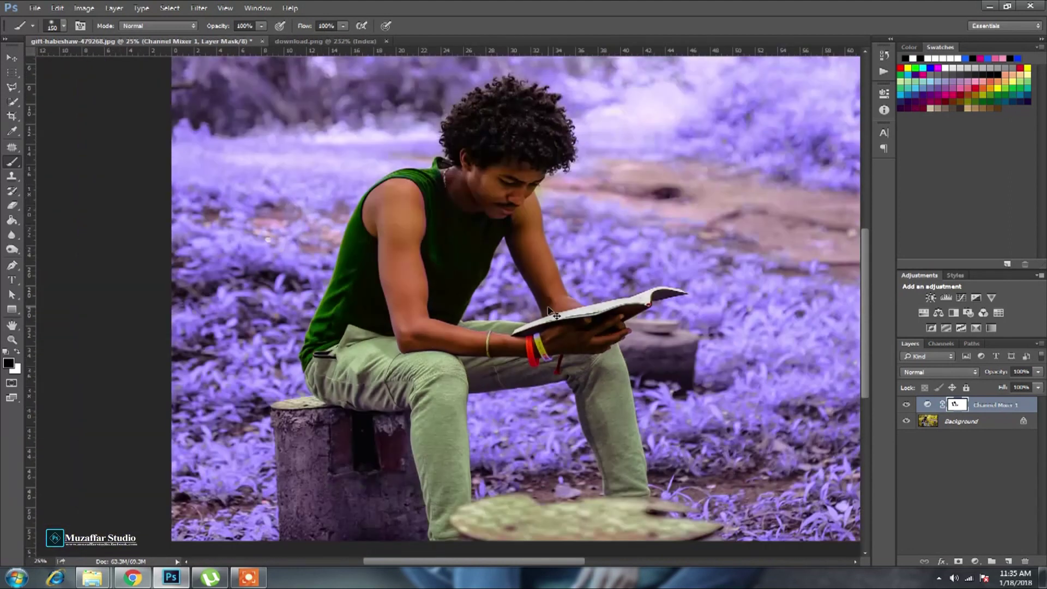
scroll(572, 289, up, 2)
scroll(572, 289, up, 1)
scroll(582, 252, up, 1)
scroll(498, 245, up, 1)
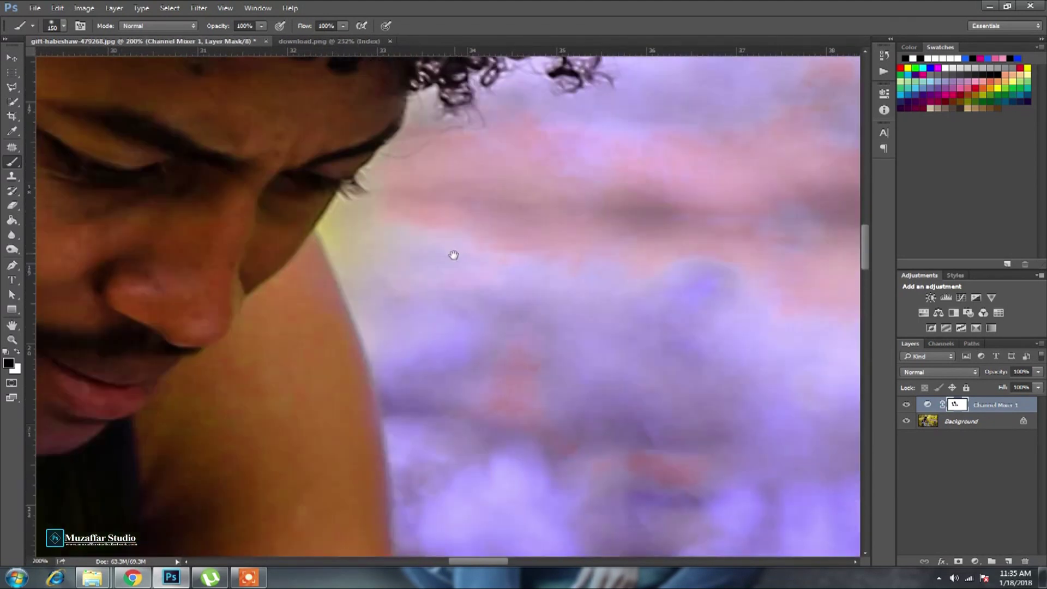
click(17, 351)
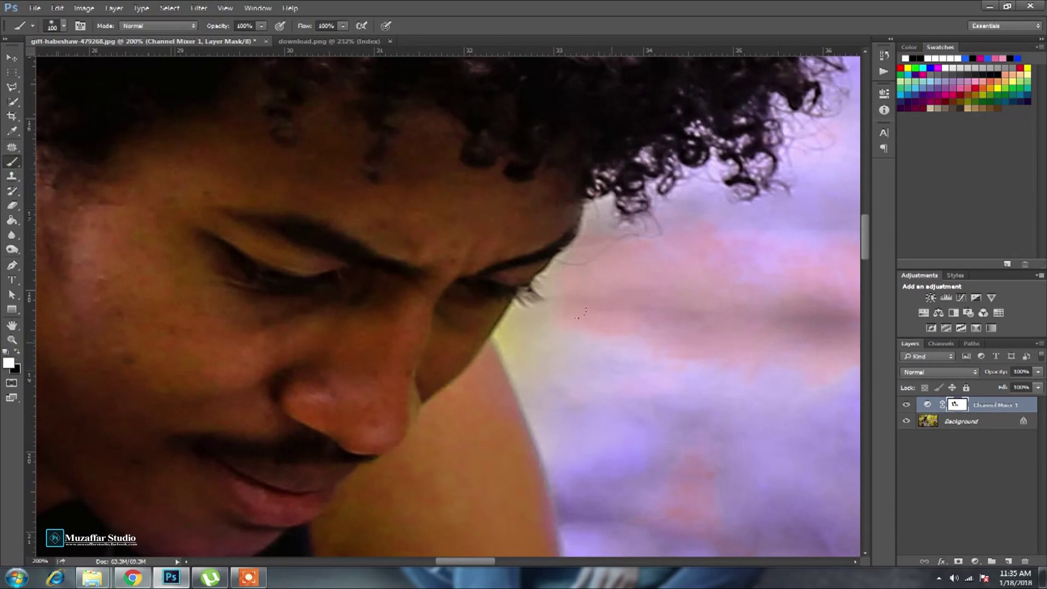
key(bracketleft)
key(bracketleft)
drag(552, 352, 562, 292)
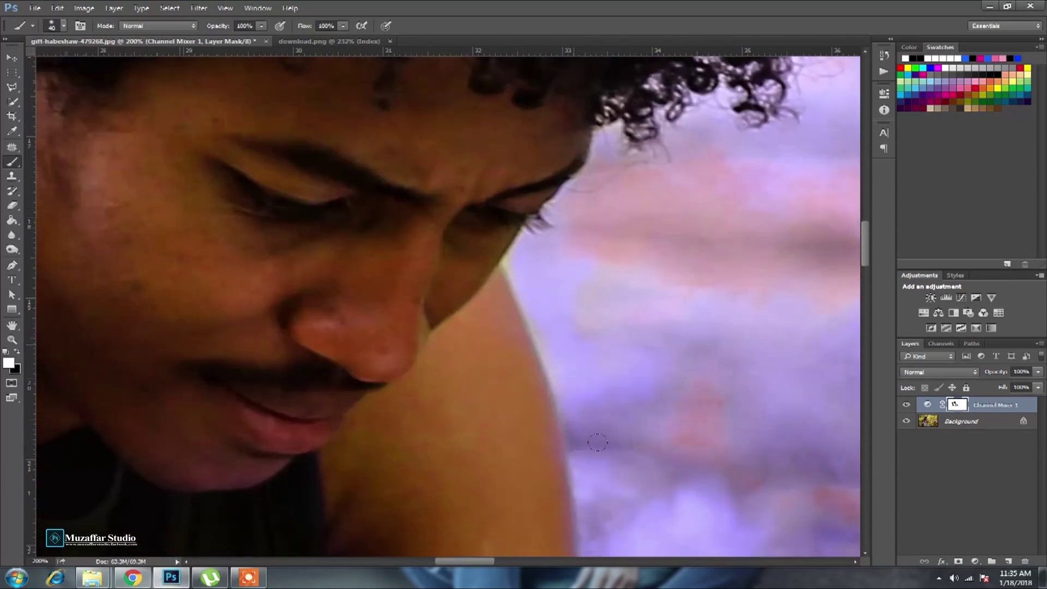
key(ctrl+minus)
key(ctrl+minus)
key(ctrl+minus)
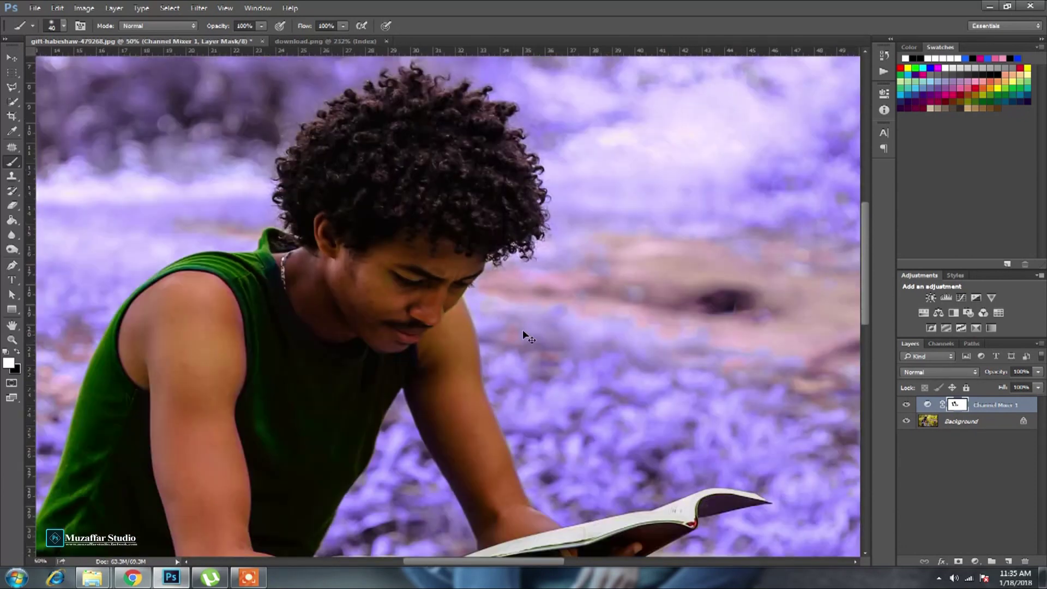
key(ctrl+minus)
key(ctrl+minus)
key(ctrl+minus)
key(ctrl+minus)
key(ctrl+plus)
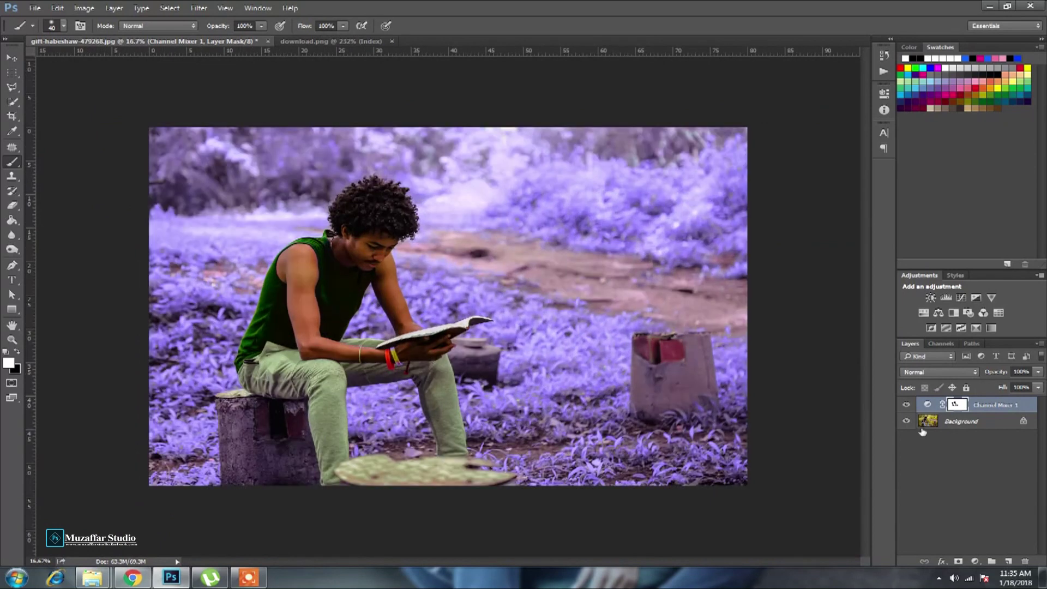
Step: Add a Curves layer above the Channel Mixer with one midpoint nudged slightly down
click(976, 562)
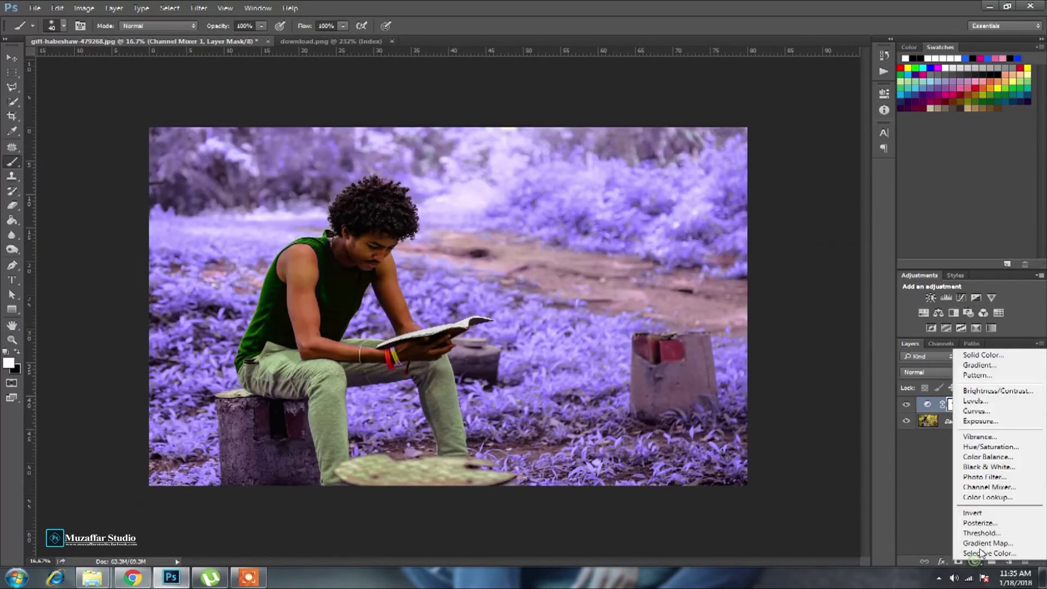
click(974, 411)
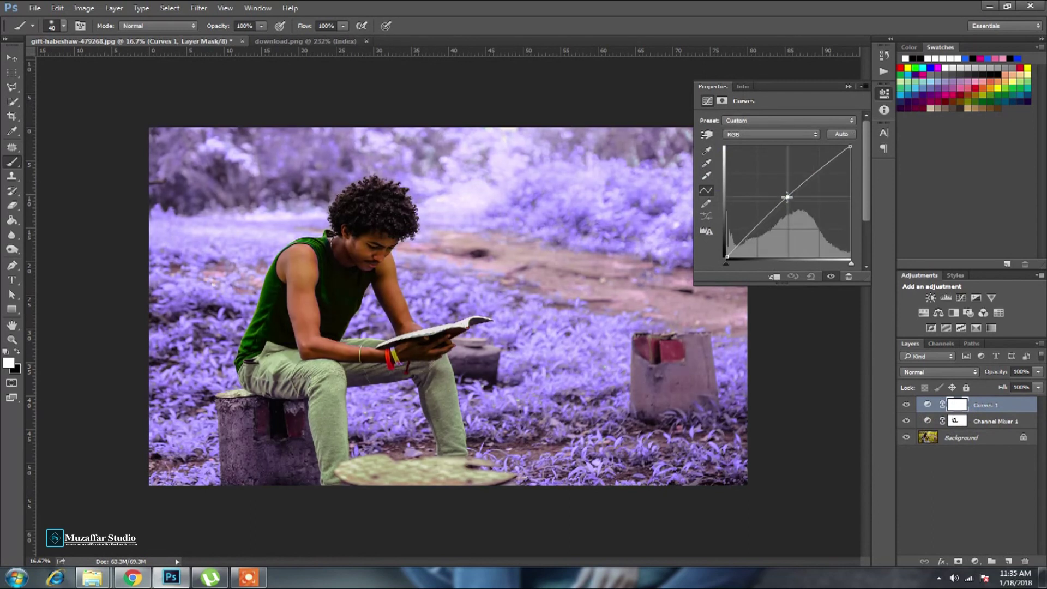
click(788, 198)
drag(787, 198, 789, 199)
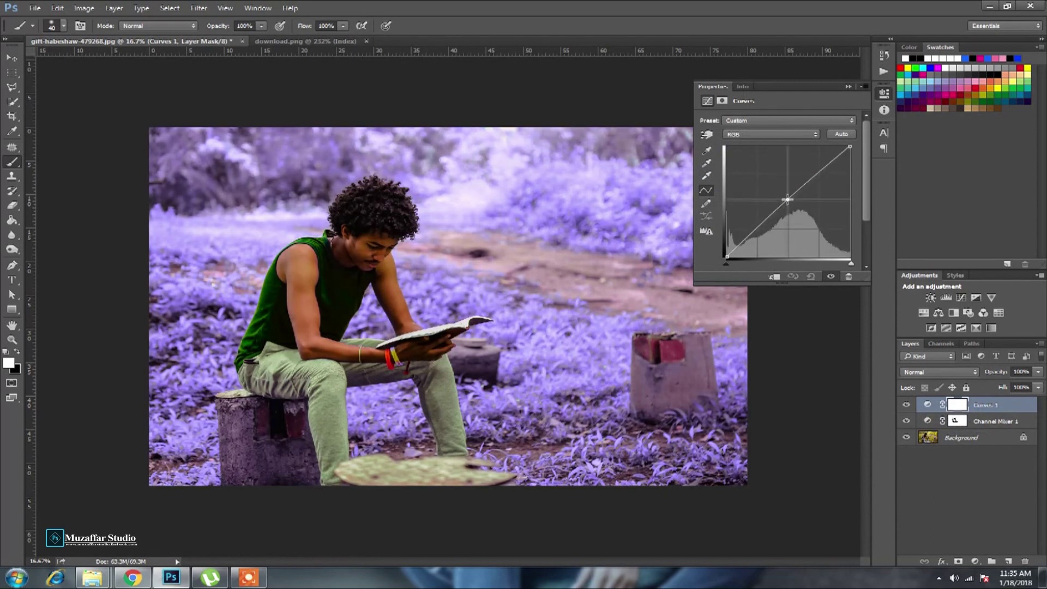
click(847, 87)
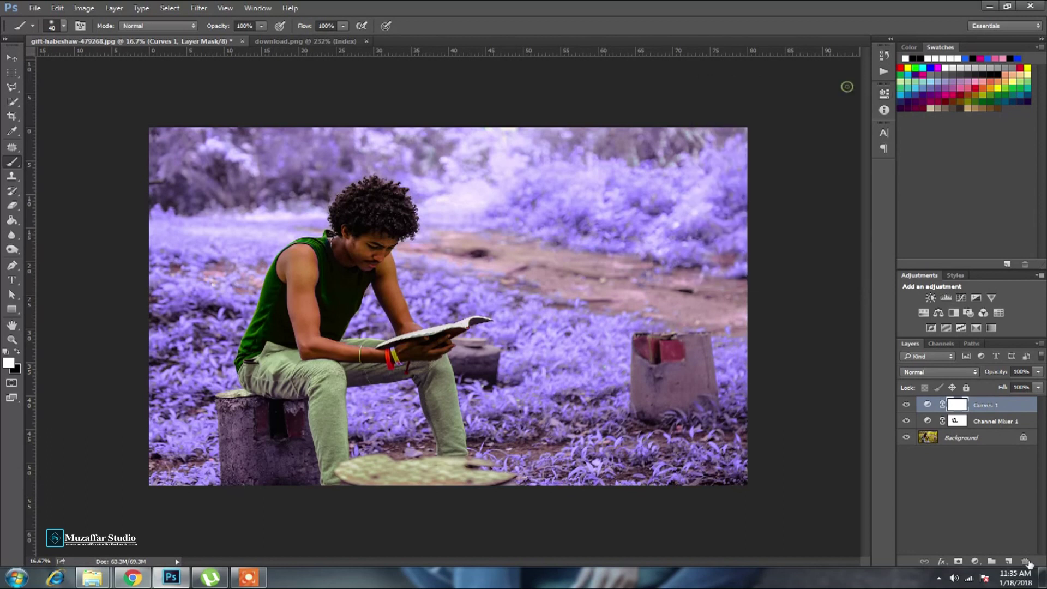
click(979, 560)
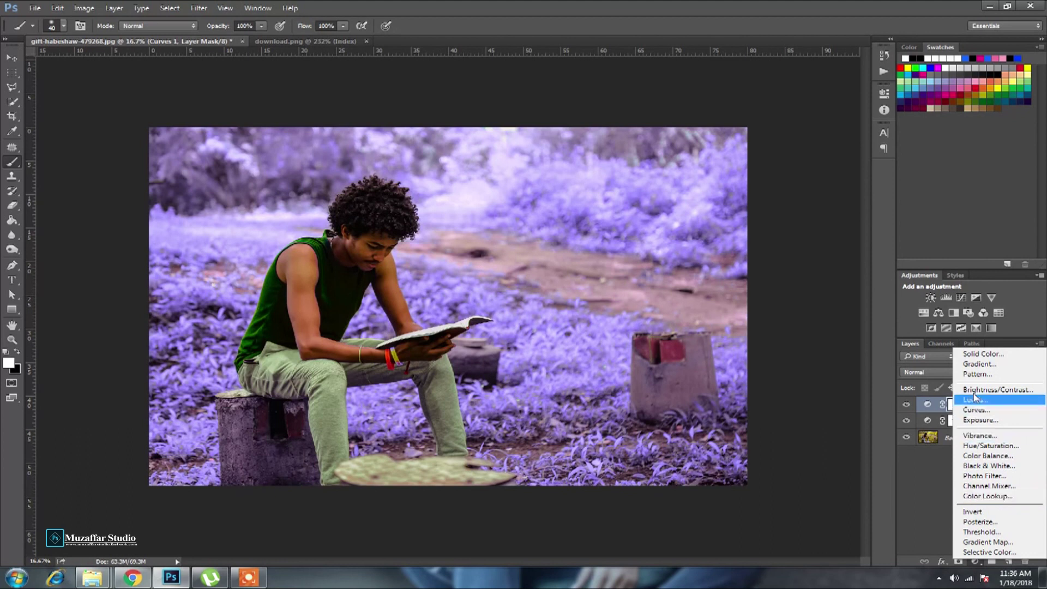
Step: Add a Brightness/Contrast layer set to Brightness 42 and Contrast 3
click(996, 390)
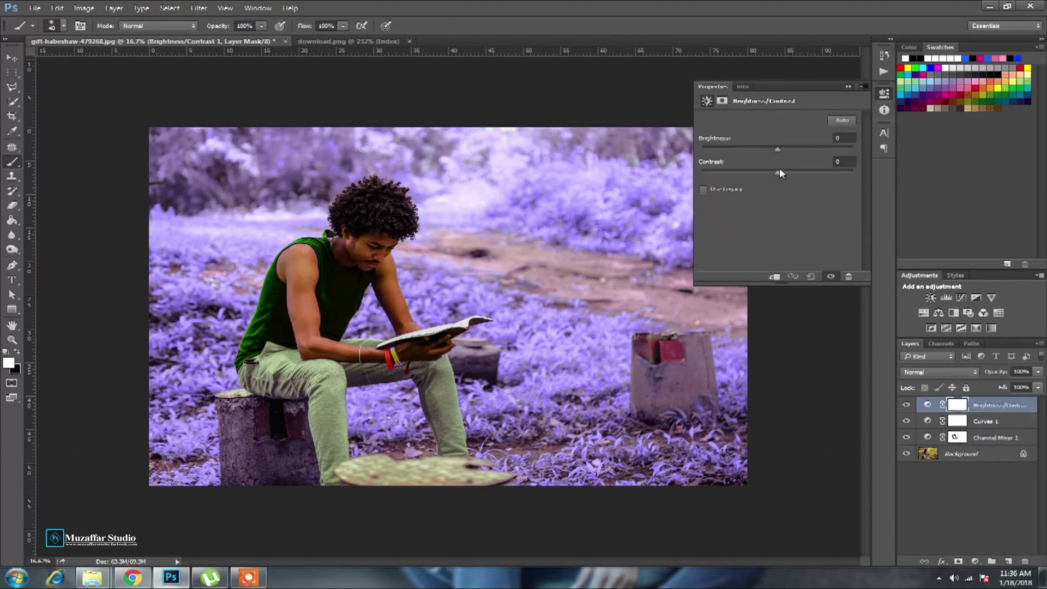
drag(780, 170, 777, 172)
drag(780, 176, 799, 150)
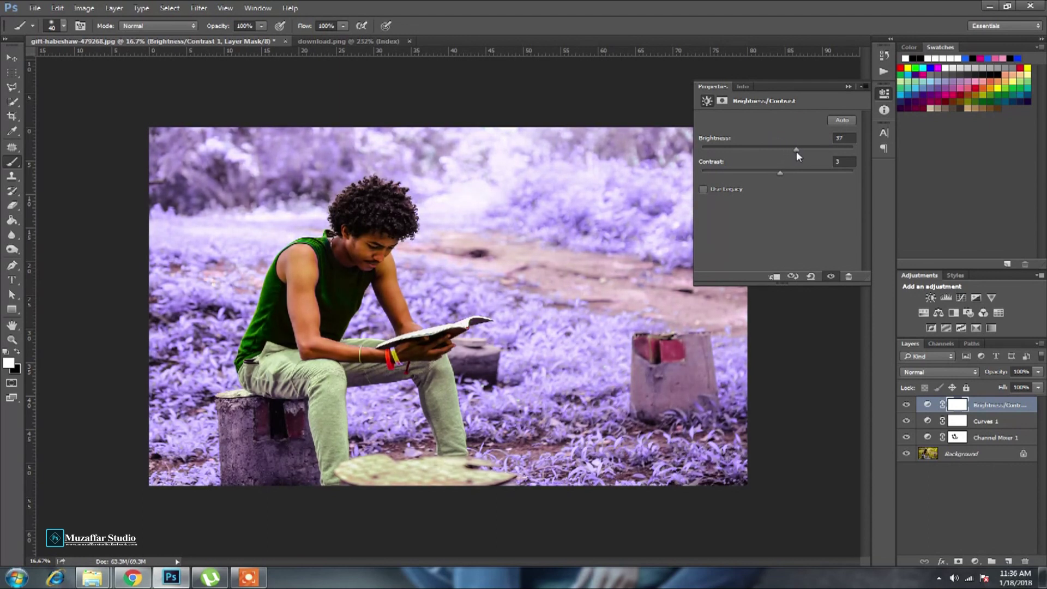
click(849, 87)
click(962, 494)
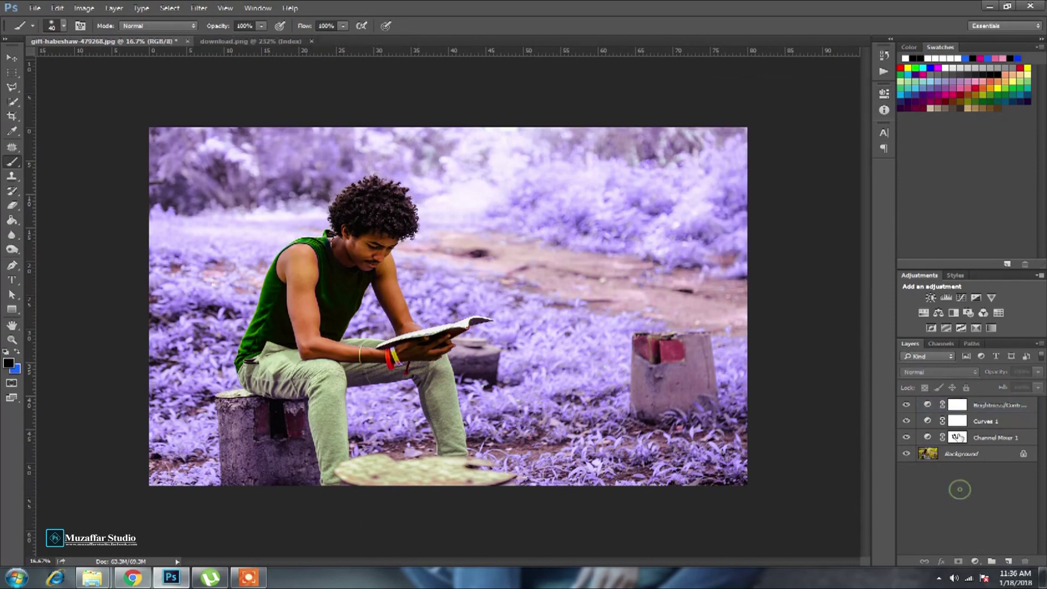
click(969, 413)
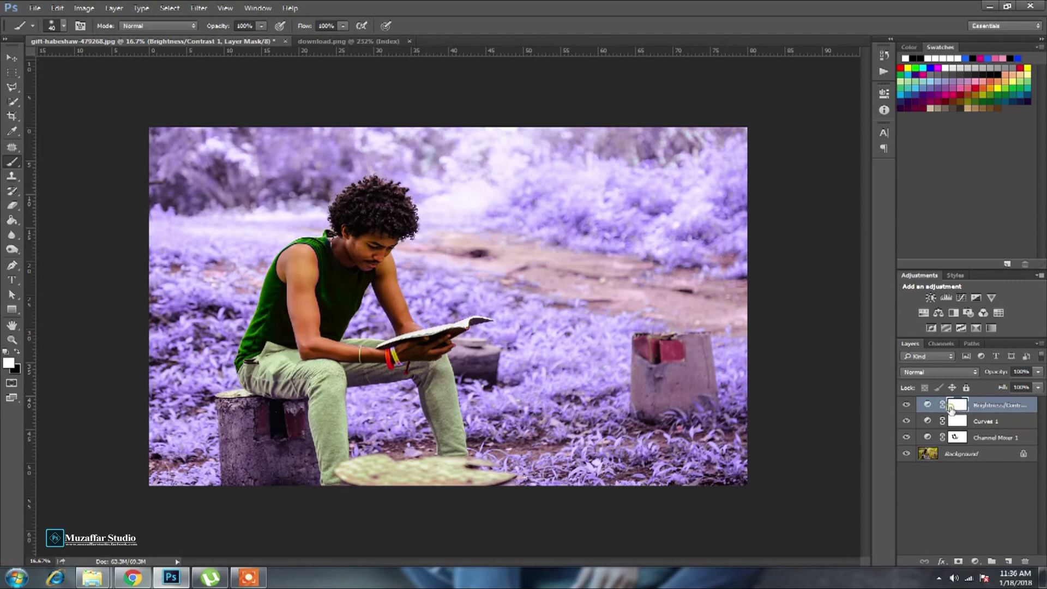
double_click(927, 404)
drag(796, 152, 802, 152)
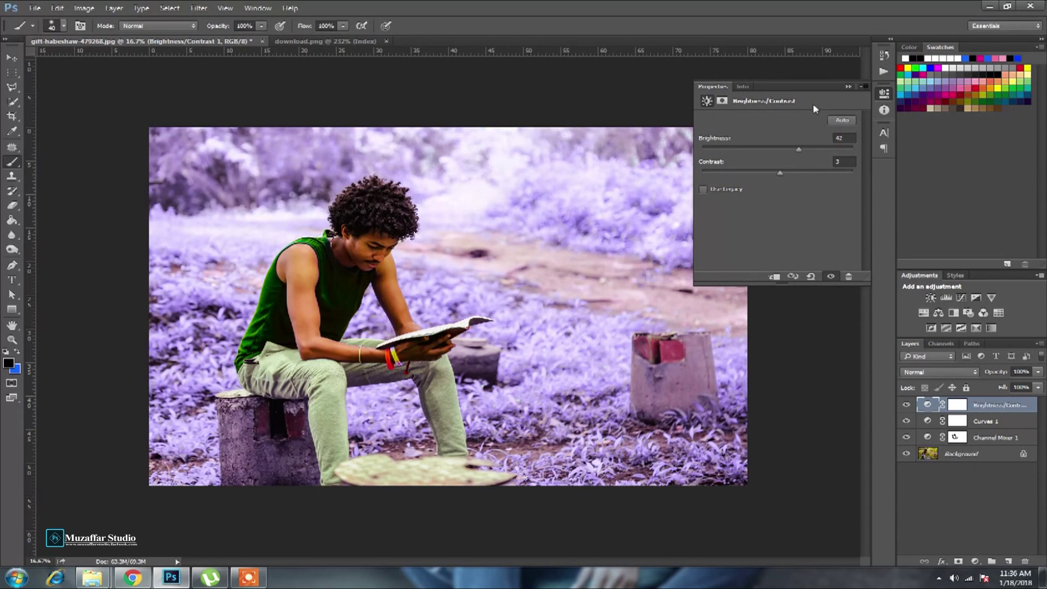
click(847, 86)
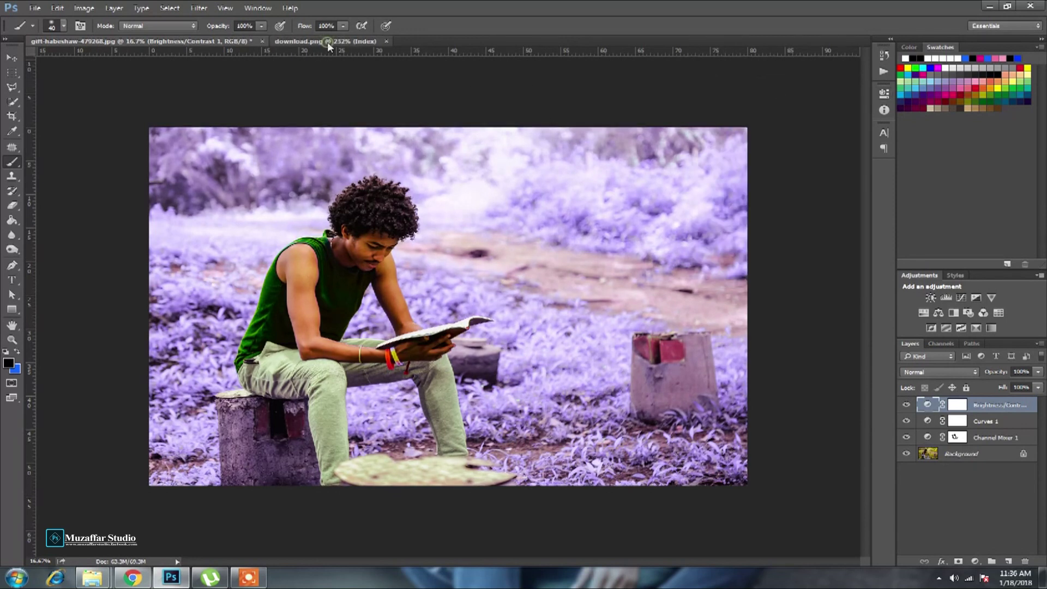
Step: Bring the download.png bokeh image into the reading photo, enlarged to fill the canvas
click(327, 41)
click(11, 58)
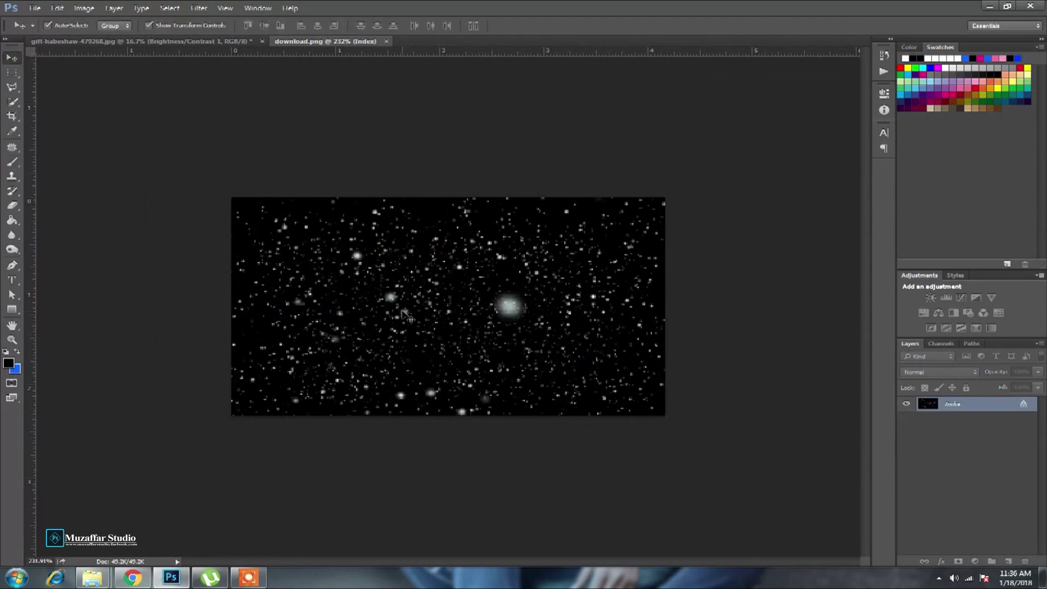
key(ctrl+a)
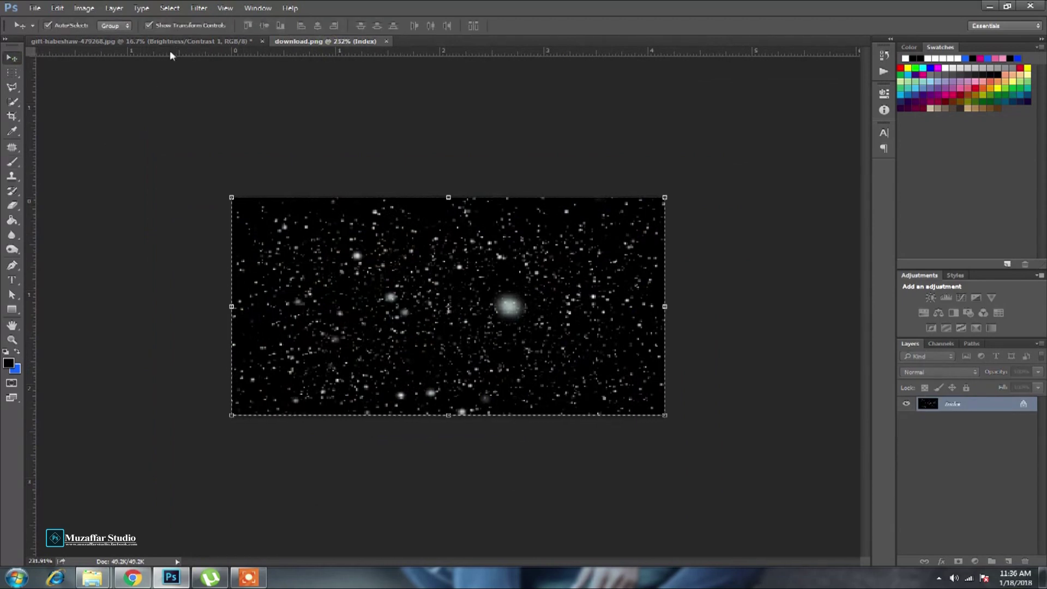
drag(169, 51, 501, 366)
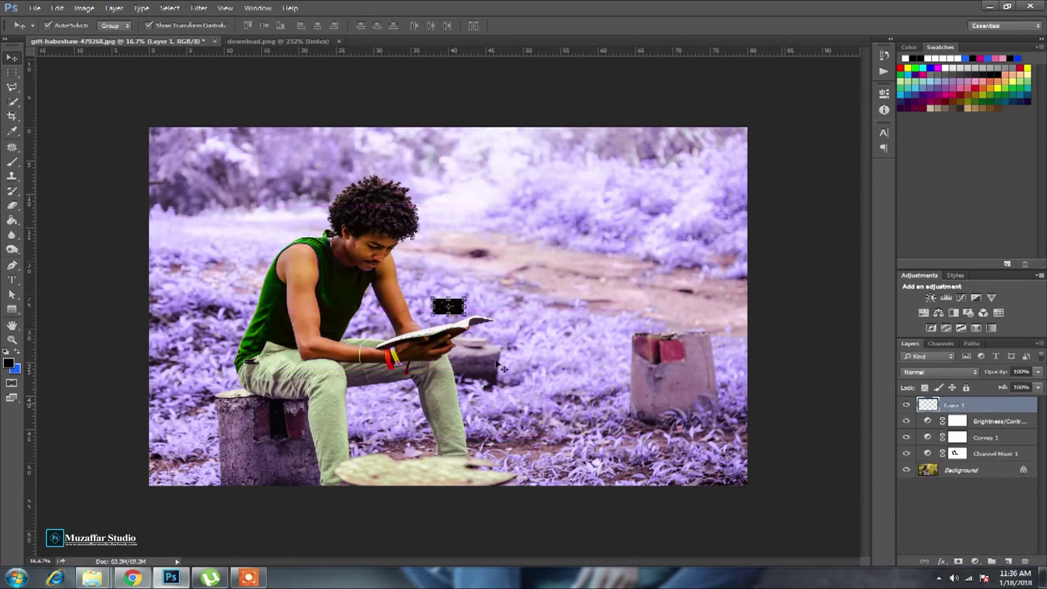
mouse_move(465, 298)
mouse_down()
mouse_move(771, 171)
mouse_move(853, 101)
mouse_move(840, 109)
mouse_up()
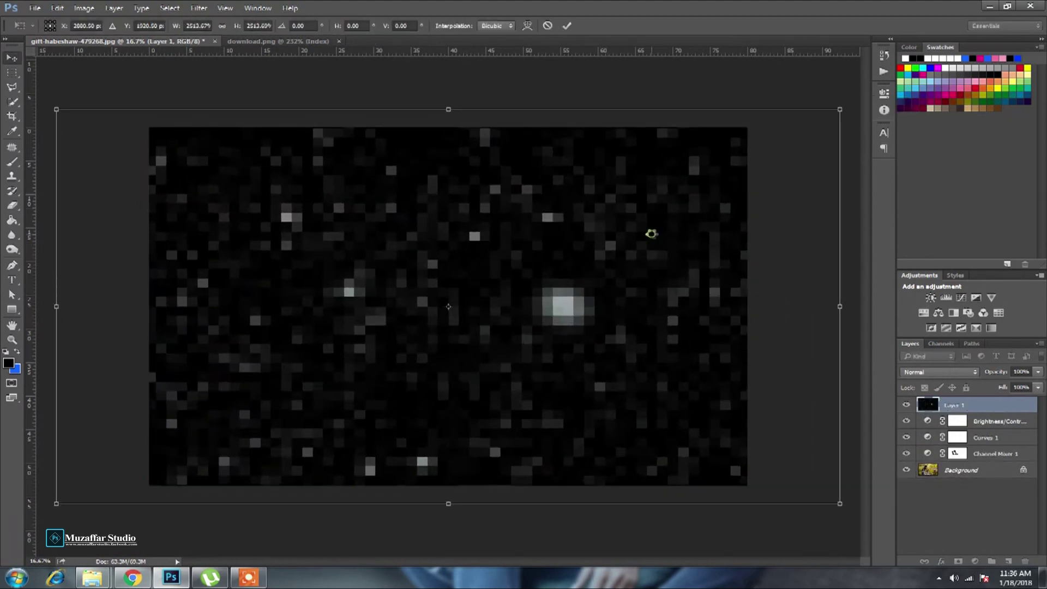
key(Return)
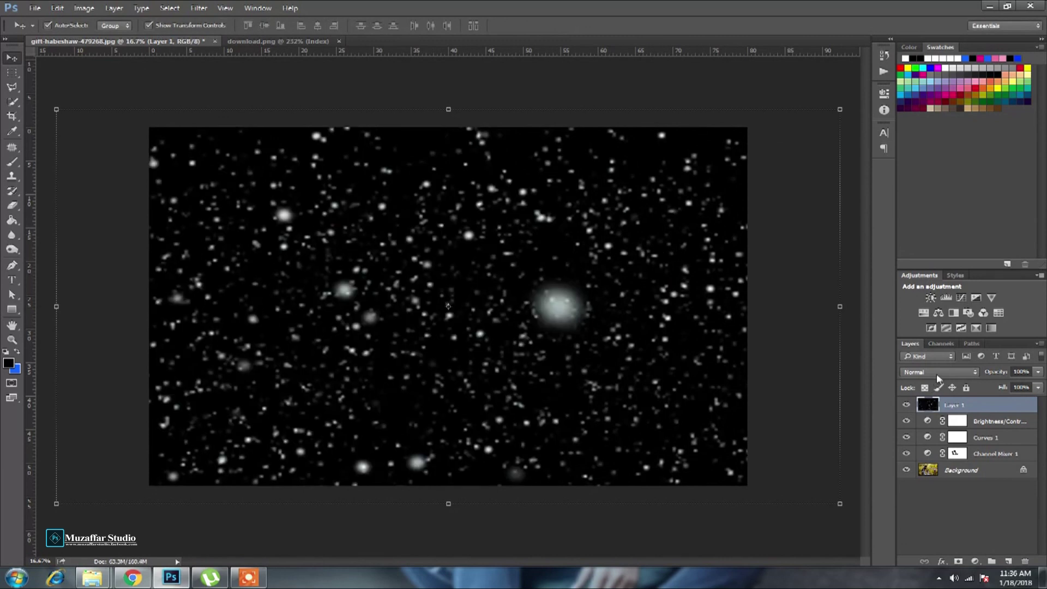
Step: Set the bokeh layer to Screen blend mode and reposition it over the photo
click(937, 372)
click(914, 222)
drag(515, 313, 425, 292)
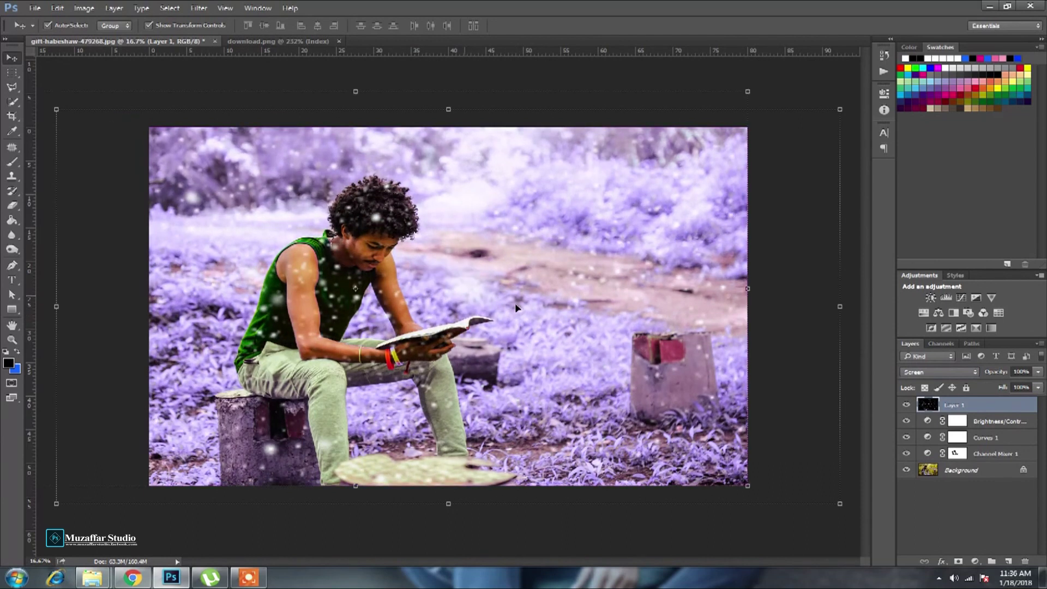
drag(426, 295, 528, 311)
scroll(532, 314, down, 1)
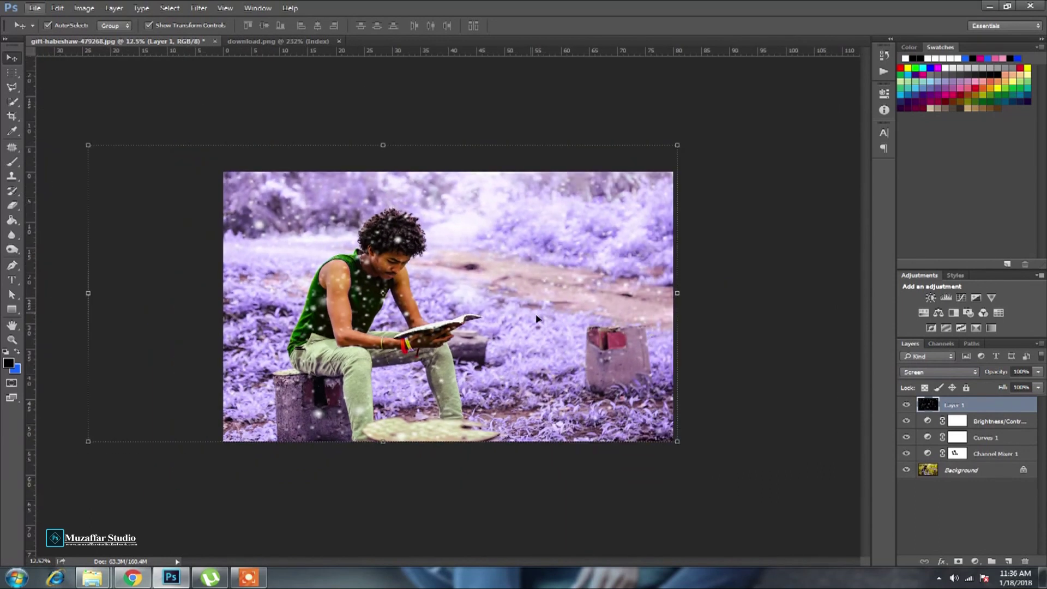
Step: Duplicate the bokeh layer and offset the copies to new positions
drag(985, 407, 1010, 558)
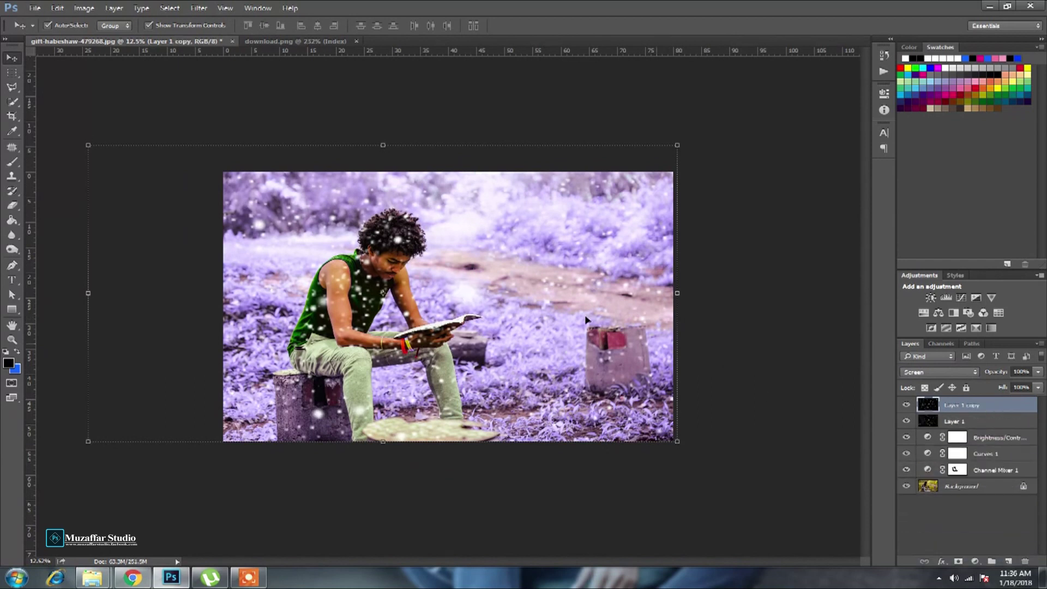
mouse_move(534, 321)
mouse_down()
mouse_move(658, 338)
mouse_move(612, 364)
mouse_move(483, 366)
mouse_move(307, 341)
mouse_move(622, 388)
mouse_move(754, 392)
mouse_move(640, 382)
mouse_up()
drag(568, 322, 559, 176)
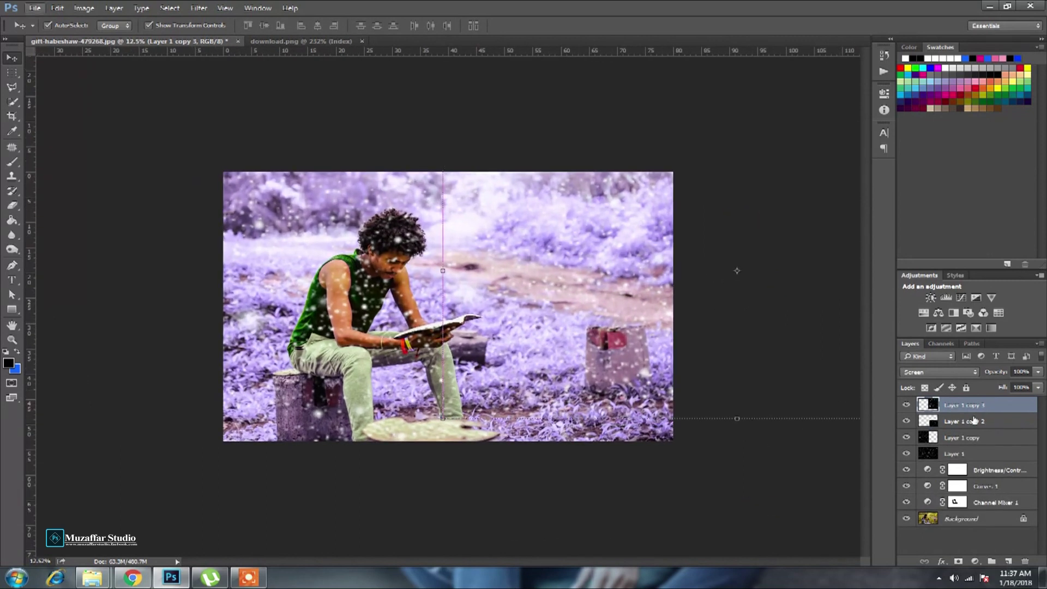
Step: Merge the four bokeh layers into one and set it to Screen mode
ctrl+click(1001, 420)
ctrl+click(1000, 439)
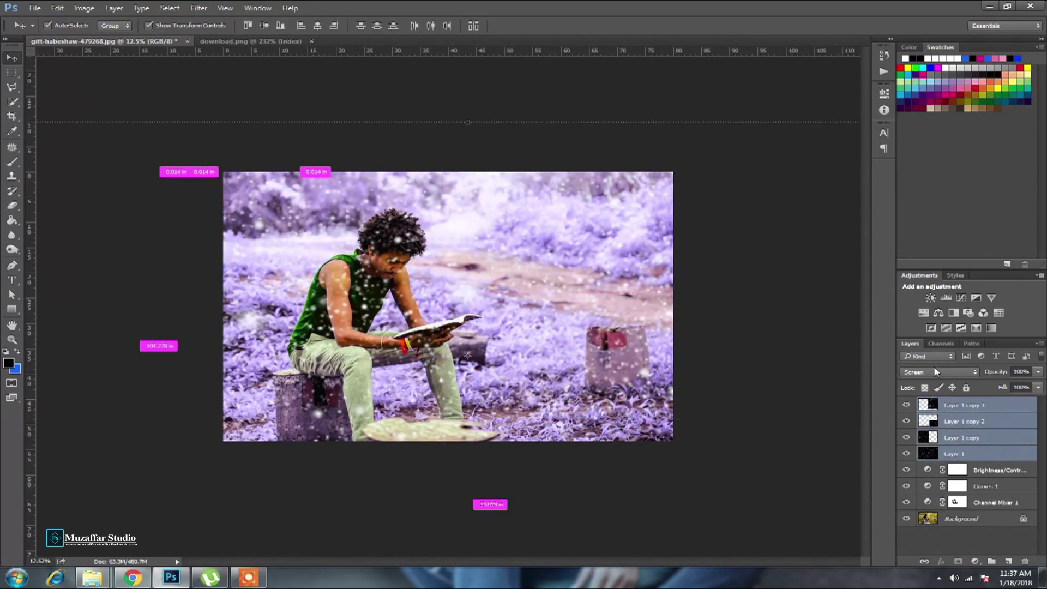
right_click(980, 442)
click(984, 339)
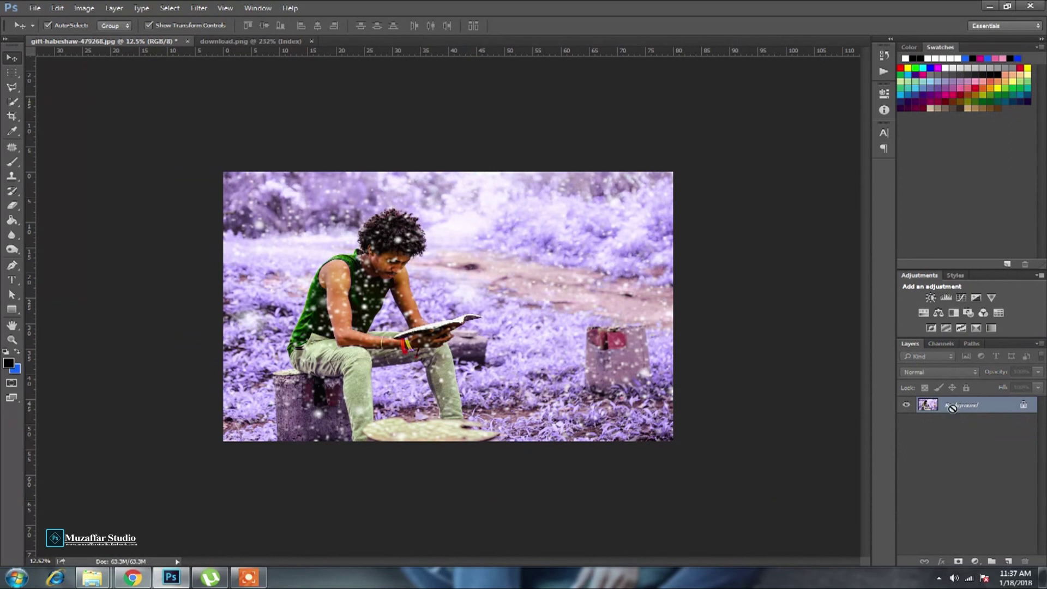
key(ctrl+z)
right_click(946, 437)
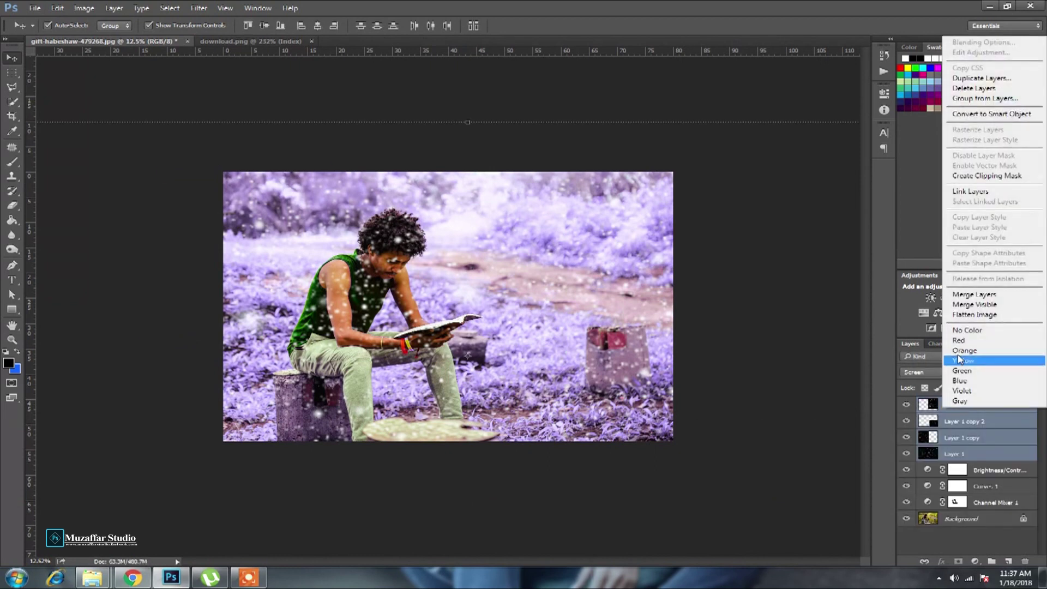
click(1006, 307)
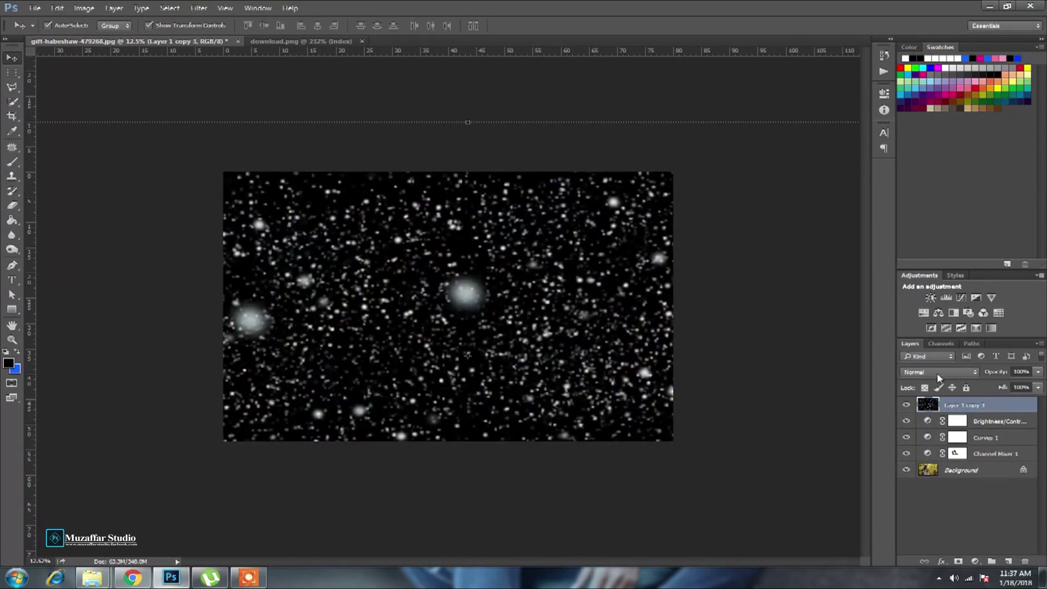
click(936, 372)
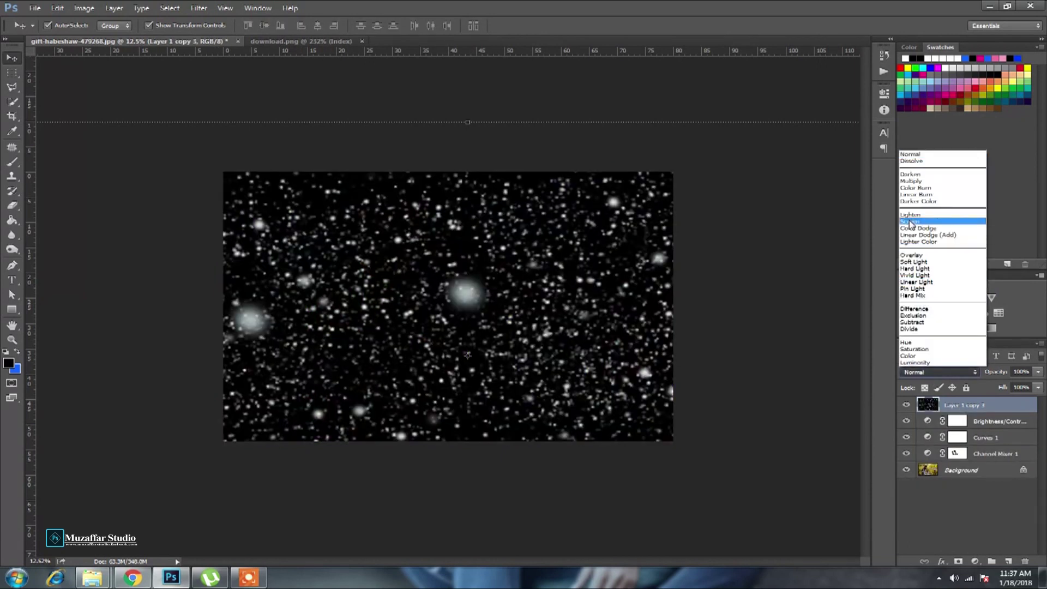
click(910, 221)
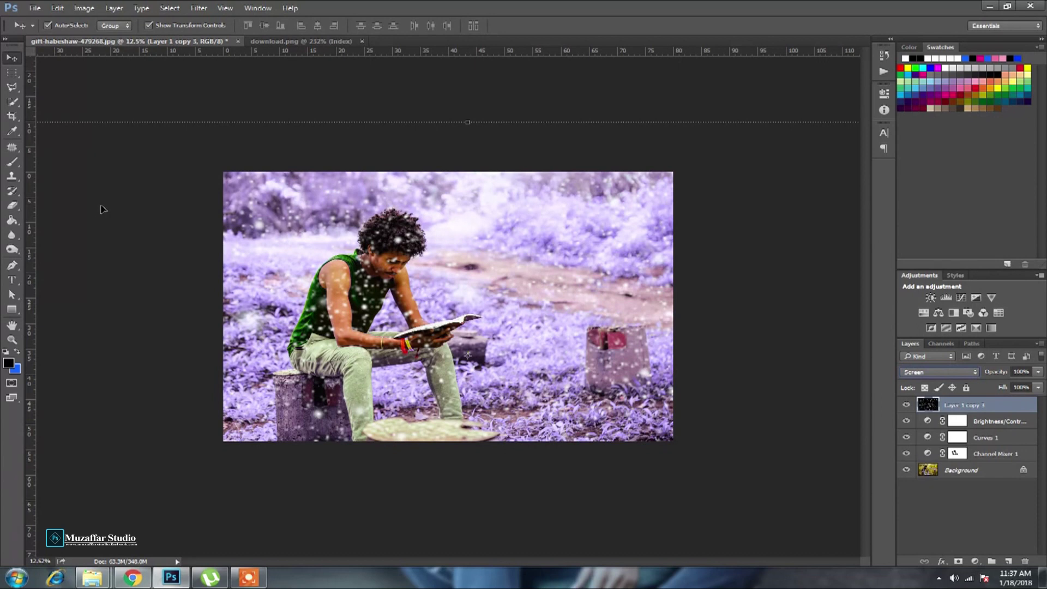
Step: Erase the bokeh specks from the man's face, neck and upper arm
click(12, 206)
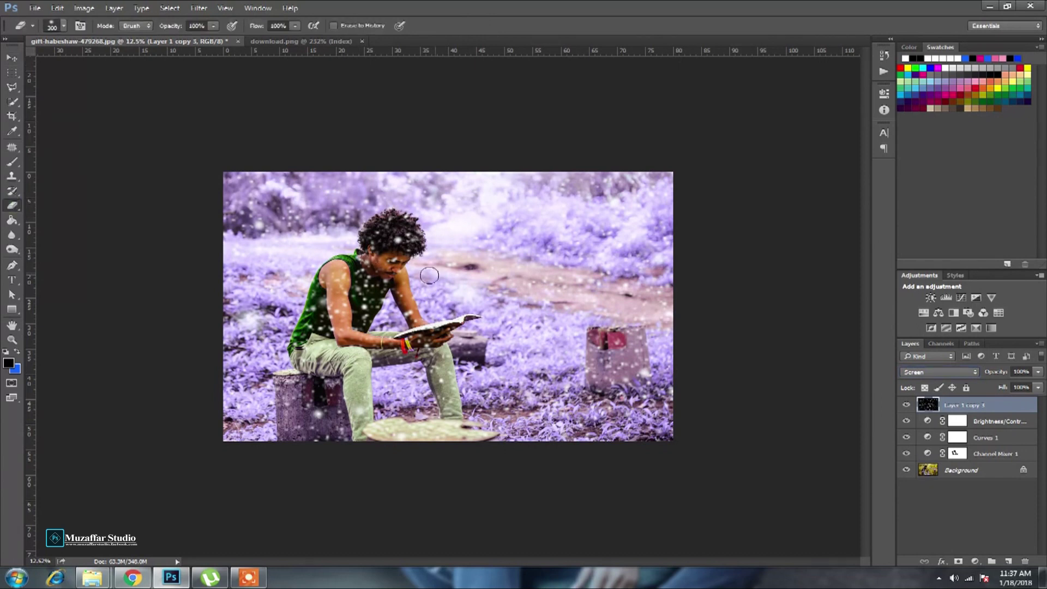
scroll(390, 262, up, 2)
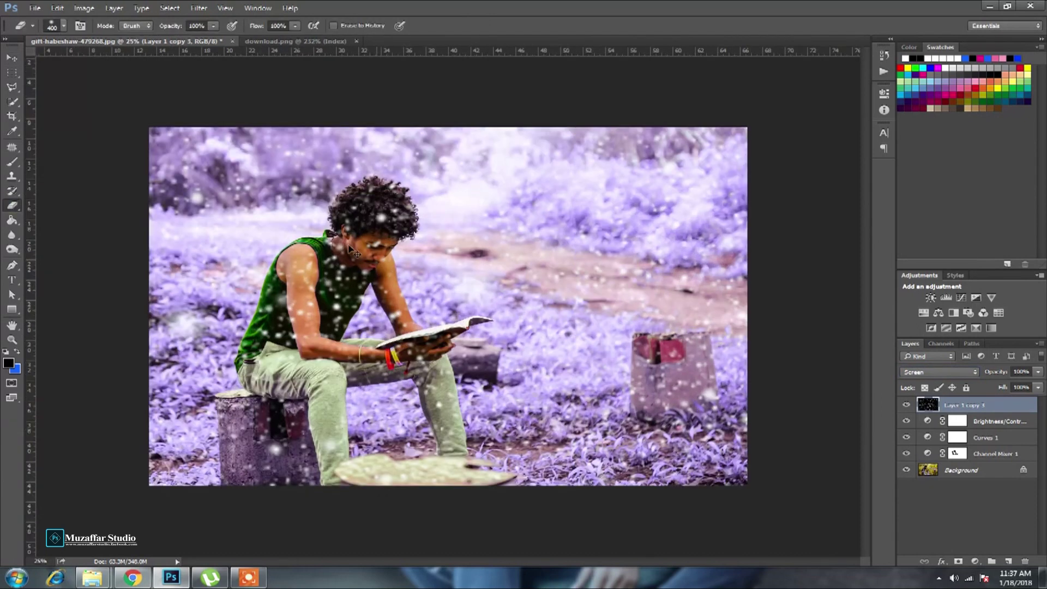
drag(439, 256, 397, 244)
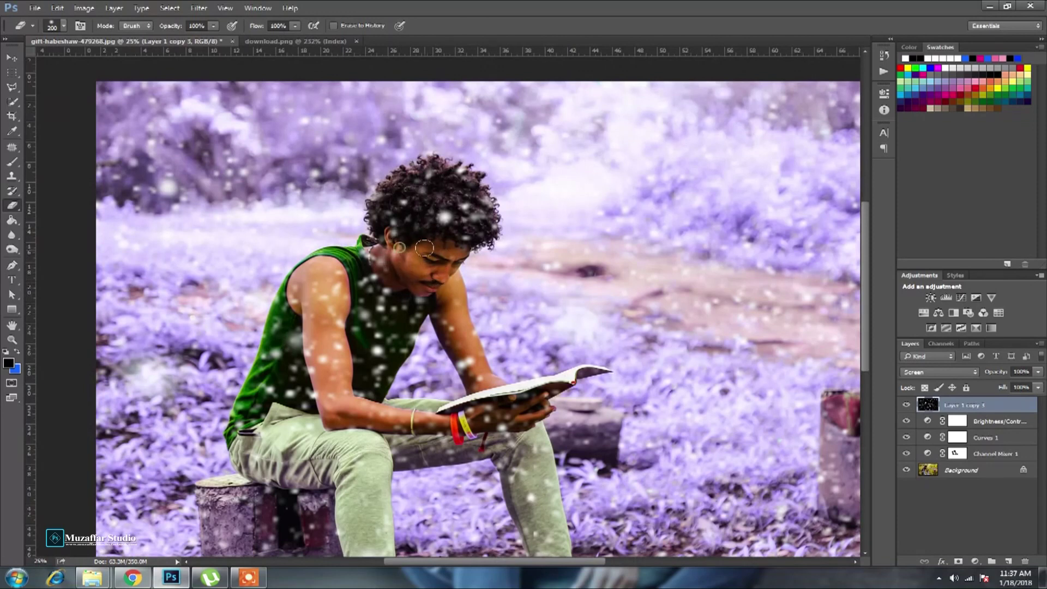
mouse_move(397, 244)
mouse_down()
mouse_move(446, 219)
mouse_move(375, 267)
mouse_up()
drag(437, 299, 441, 266)
key(bracketleft)
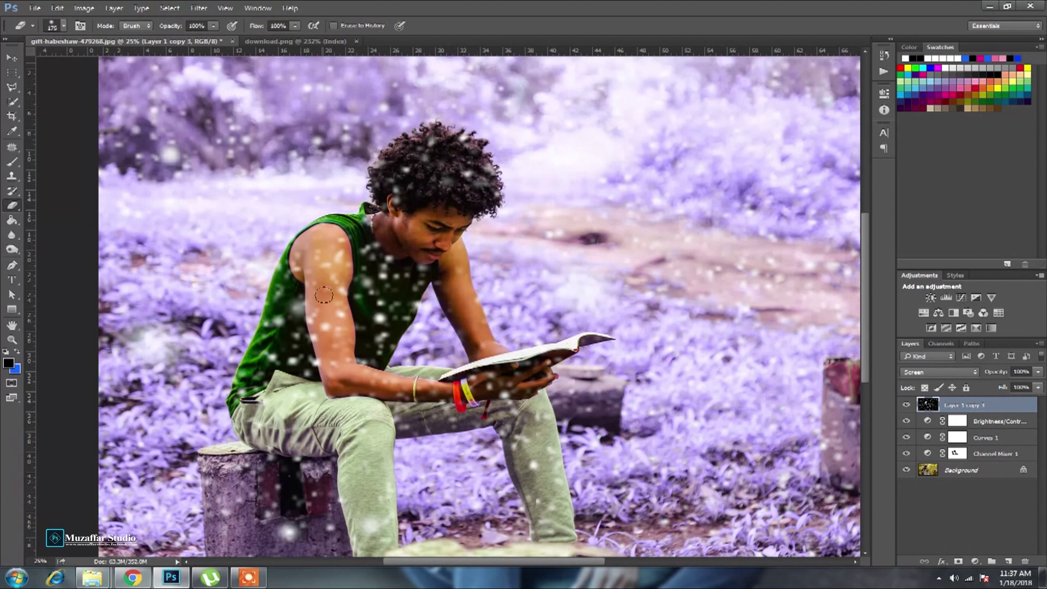
mouse_move(327, 256)
mouse_down()
mouse_move(363, 375)
mouse_move(463, 403)
mouse_move(526, 377)
mouse_move(513, 385)
mouse_up()
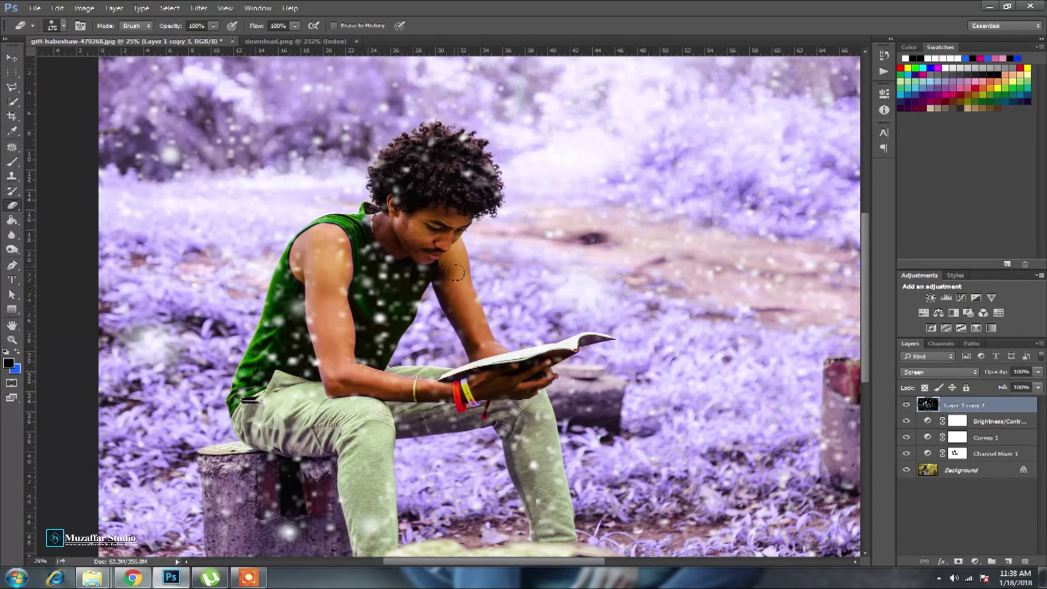
key(ctrl+minus)
key(ctrl+minus)
key(ctrl+plus)
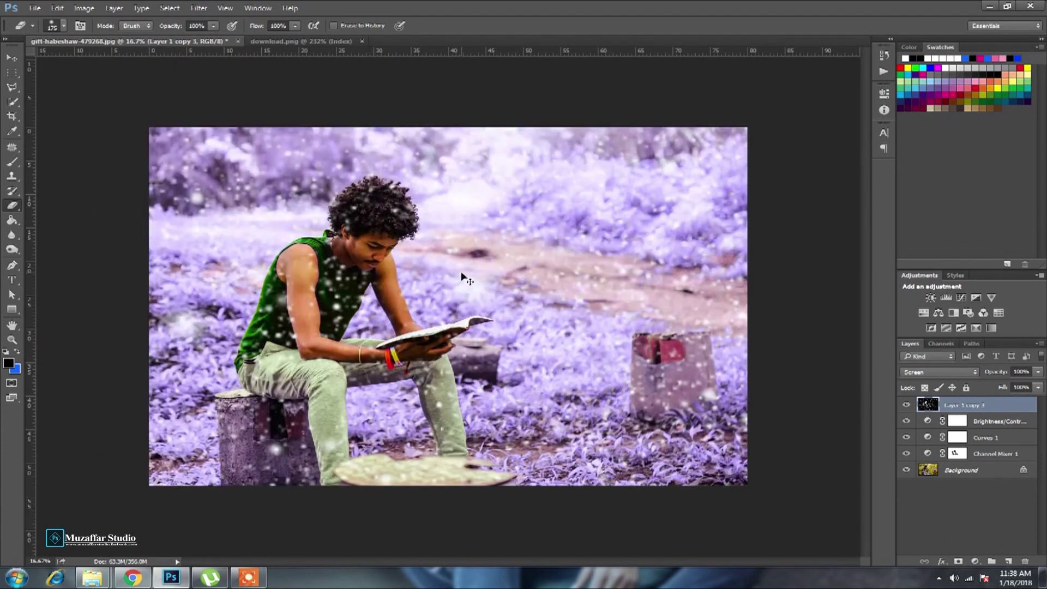